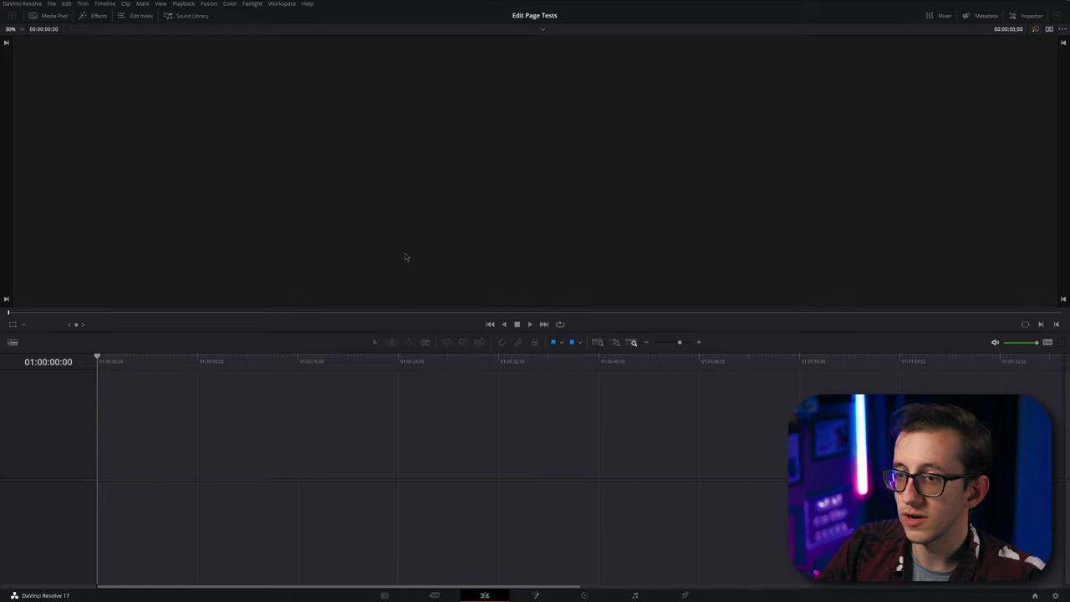
# Step: Show the Media Pool with the project's three clips, including video.mp4
pyautogui.click(54, 17)
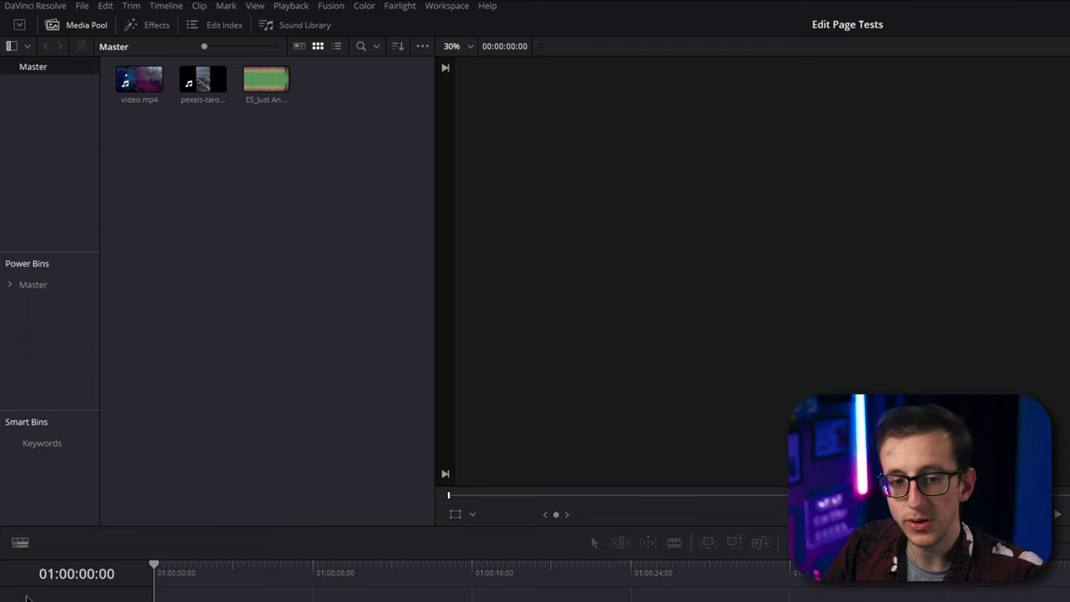
# Step: Import an extra audio file and undo it, then place video.mp4 at the timeline start
pyautogui.moveTo(82, 430); pyautogui.dragTo(324, 295)
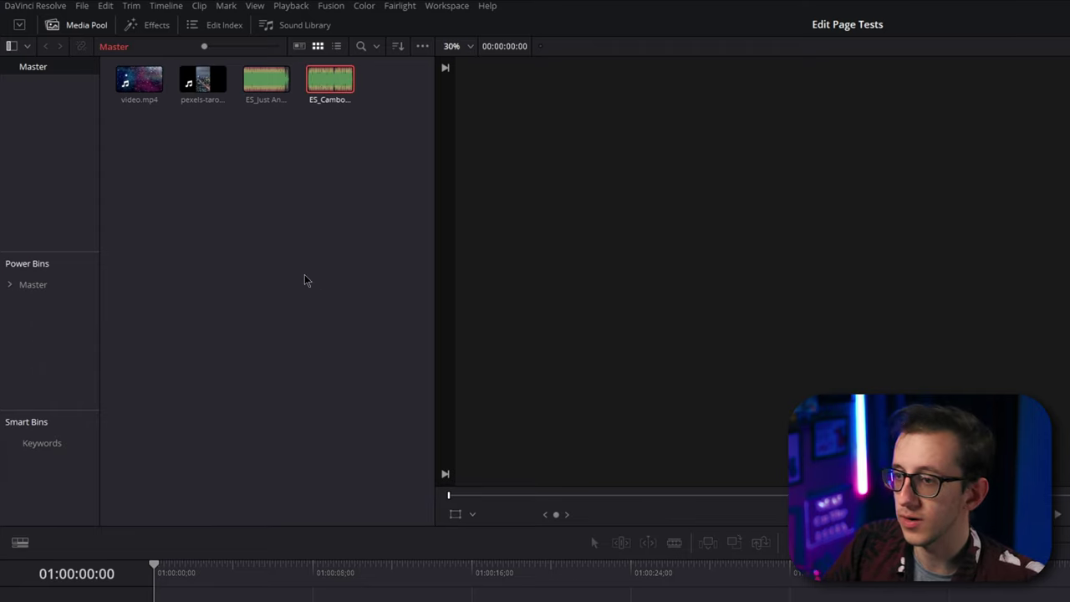
pyautogui.hotkey('ctrl', 'z')
pyautogui.moveTo(146, 83); pyautogui.dragTo(164, 601)
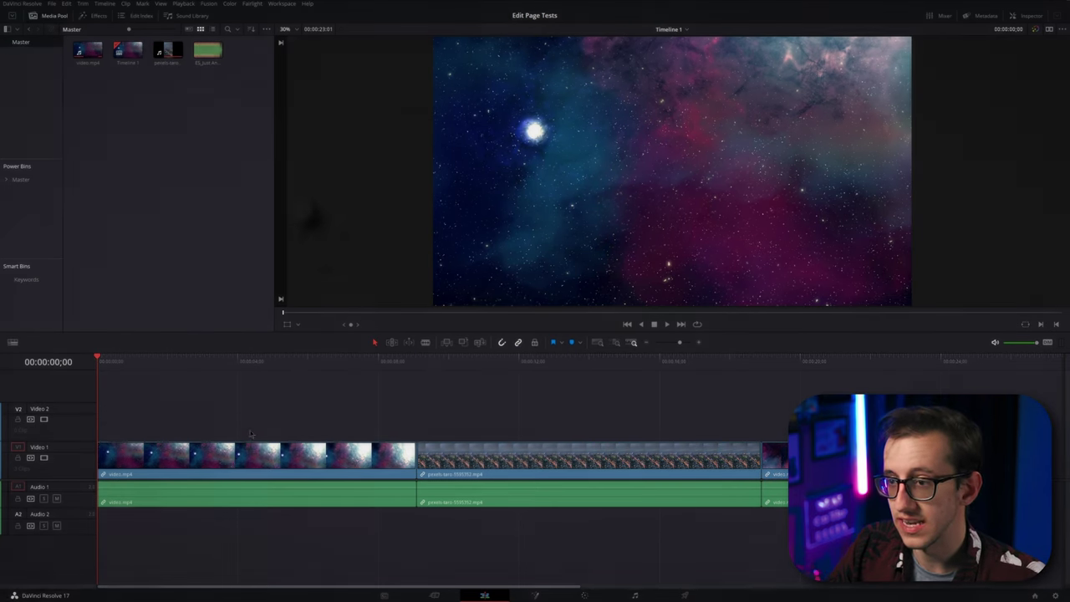
pyautogui.rightClick(168, 129)
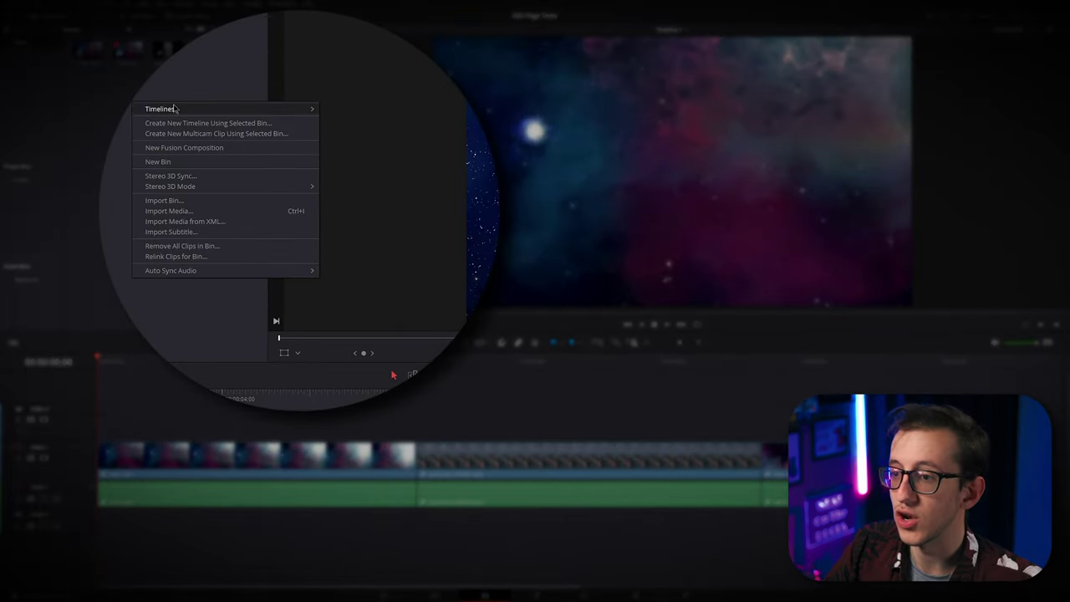
pyautogui.moveTo(174, 109)
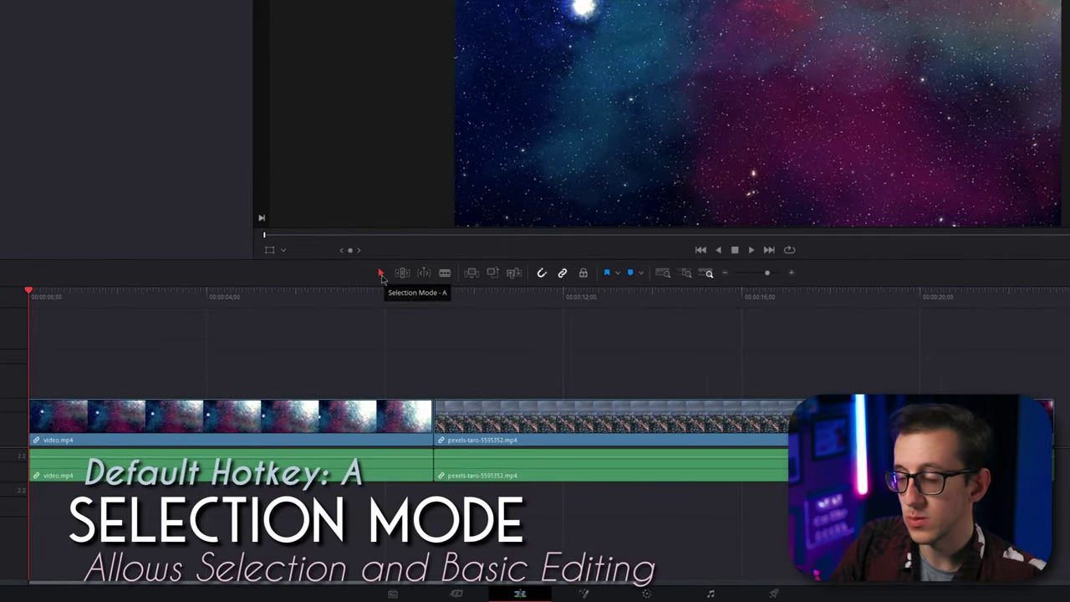
# Step: Move the pexels clip later and snap it back, then roll its cut with video.mp4 later
pyautogui.moveTo(629, 365); pyautogui.dragTo(481, 391)
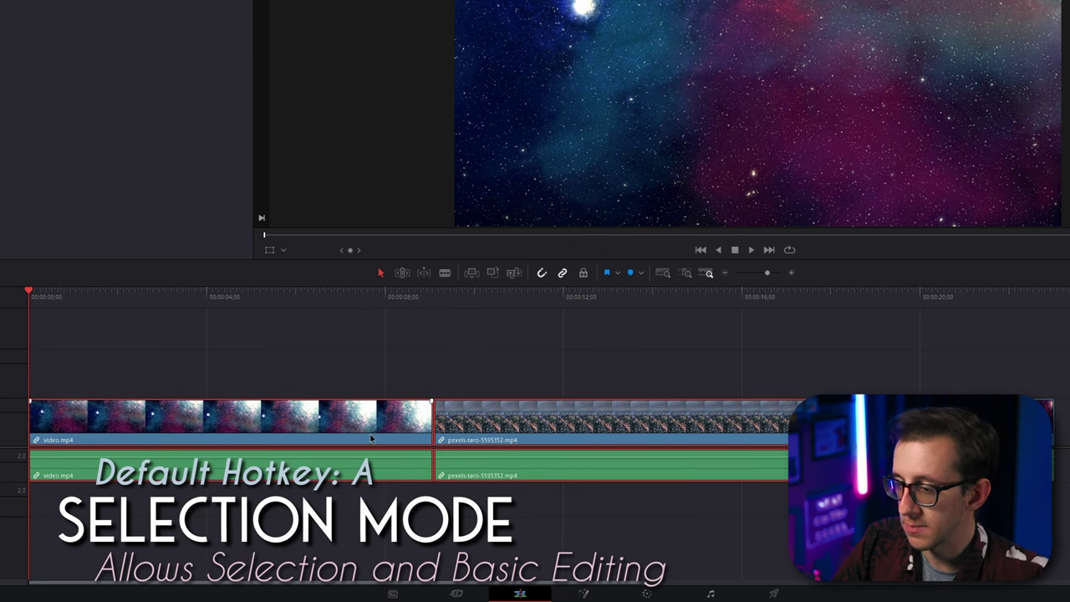
pyautogui.moveTo(535, 415); pyautogui.dragTo(535, 443)
pyautogui.click(413, 378)
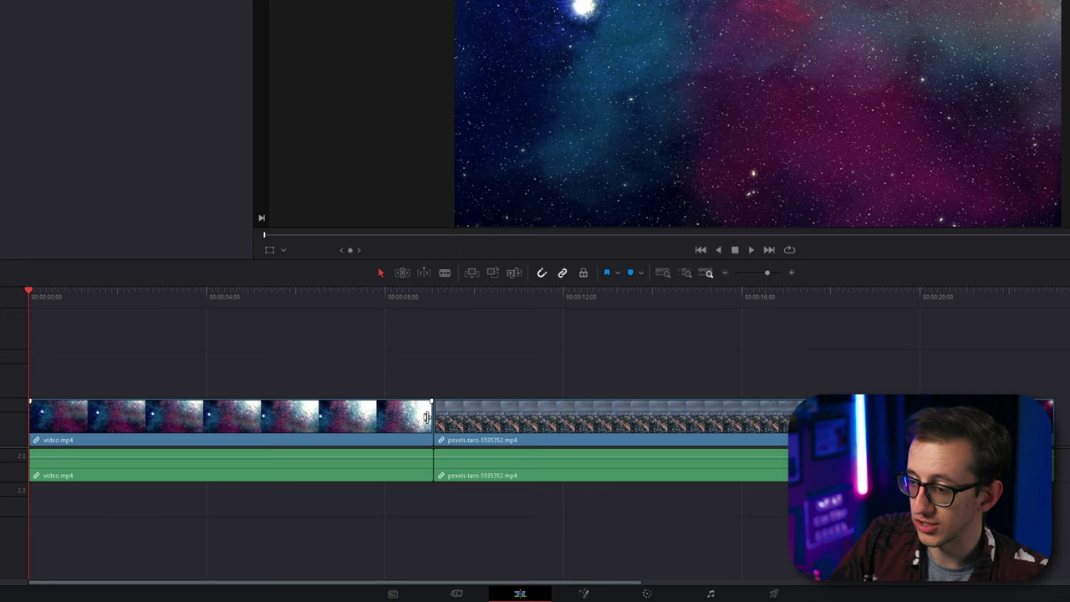
pyautogui.click(432, 416)
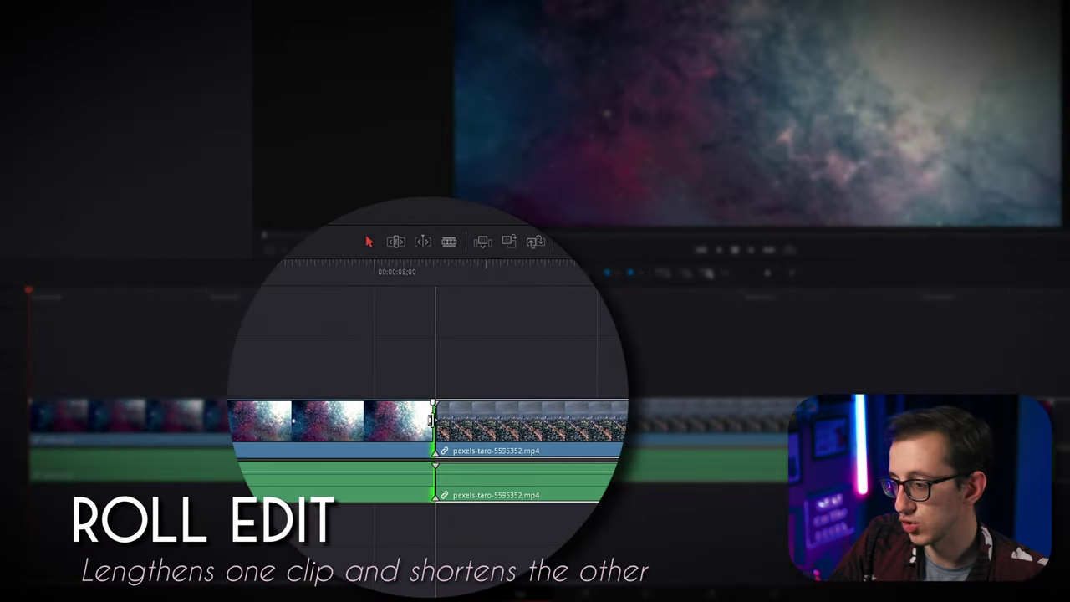
pyautogui.moveTo(432, 416)
pyautogui.mouseDown()
pyautogui.moveTo(500, 417)
pyautogui.moveTo(433, 417)
pyautogui.mouseUp()
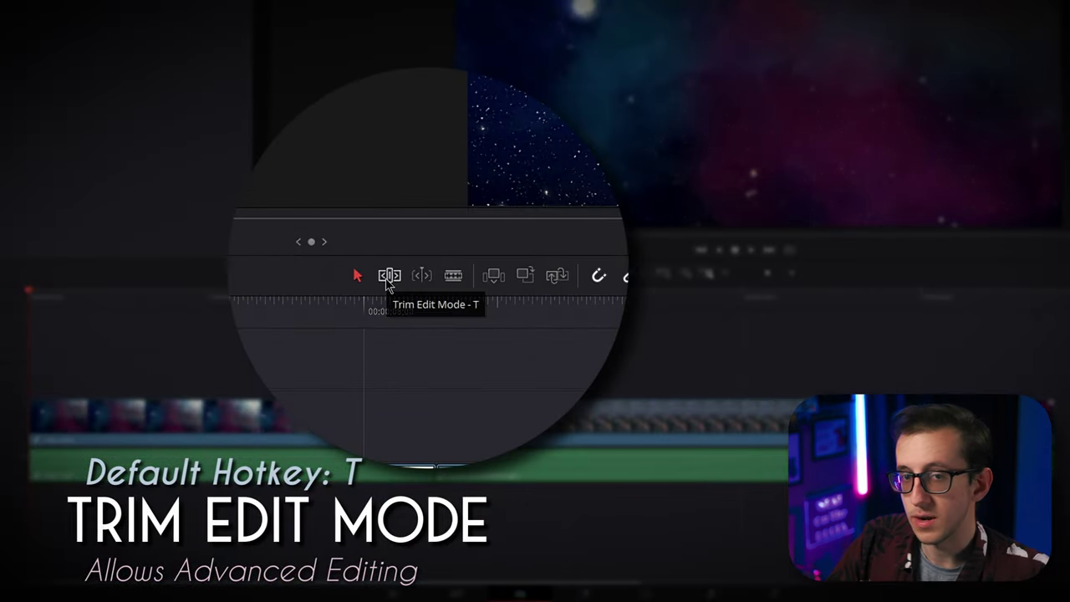
# Step: In Trim Edit Mode, roll and ripple the cut to about twelve seconds, then slide and slip video.mp4
pyautogui.click(388, 276)
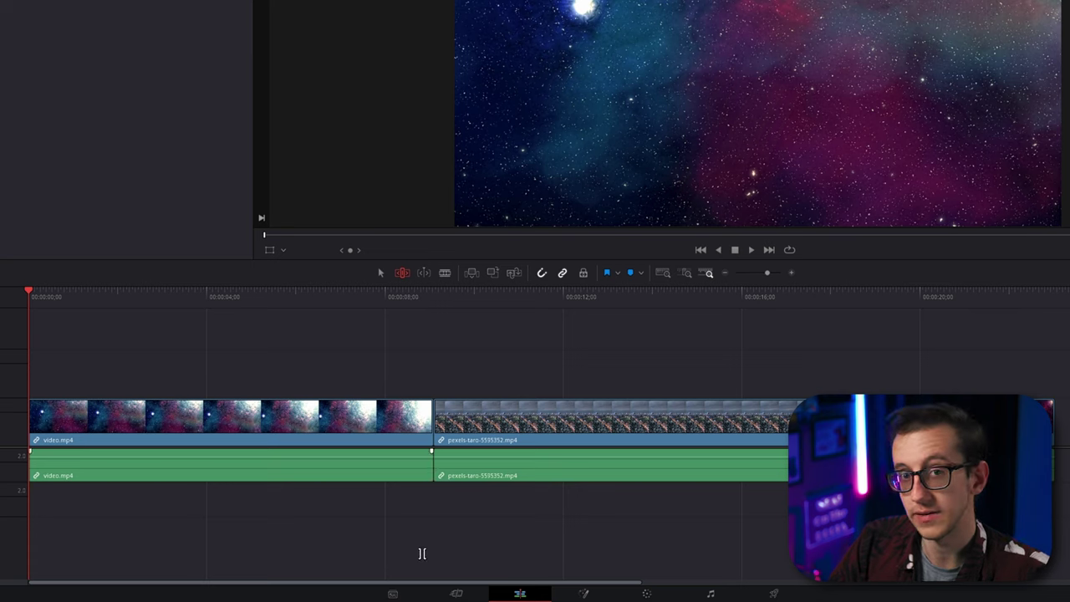
pyautogui.moveTo(431, 422); pyautogui.dragTo(414, 371)
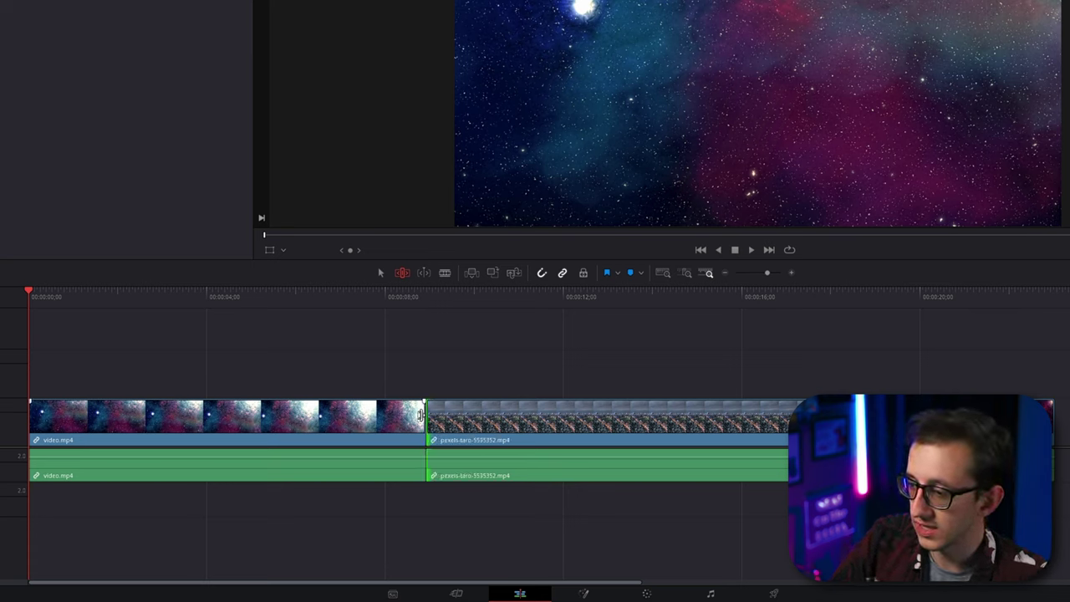
pyautogui.moveTo(422, 414); pyautogui.dragTo(565, 415)
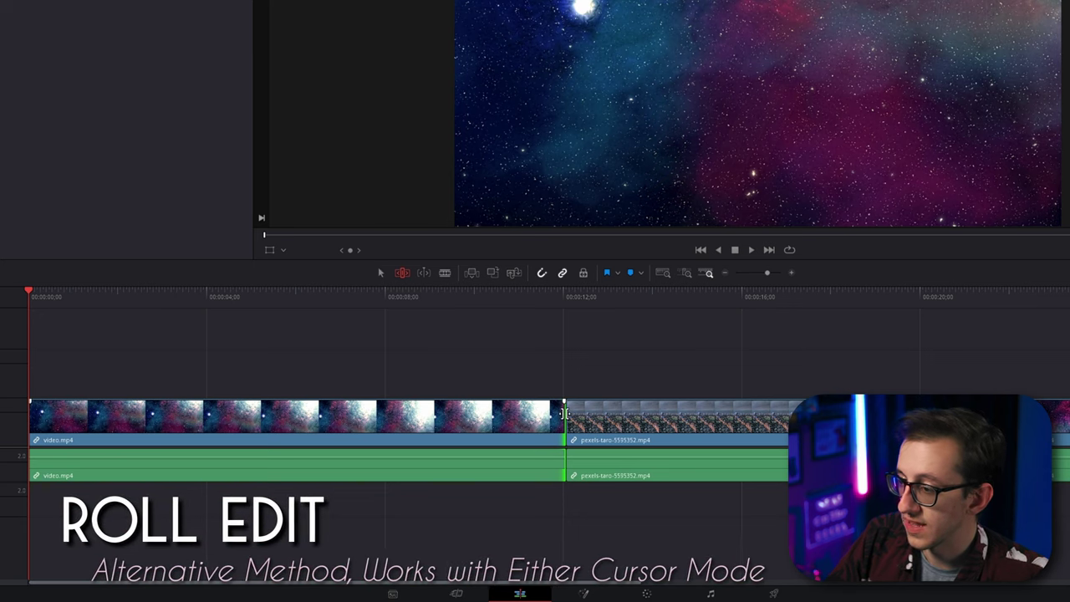
pyautogui.moveTo(565, 416); pyautogui.dragTo(479, 415)
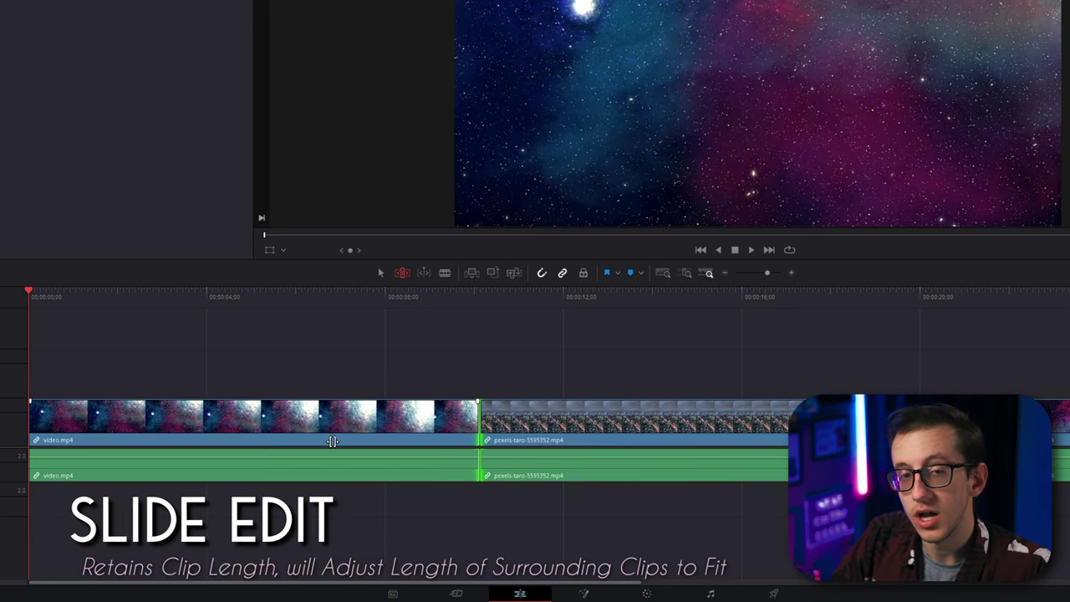
pyautogui.moveTo(335, 441); pyautogui.dragTo(303, 430)
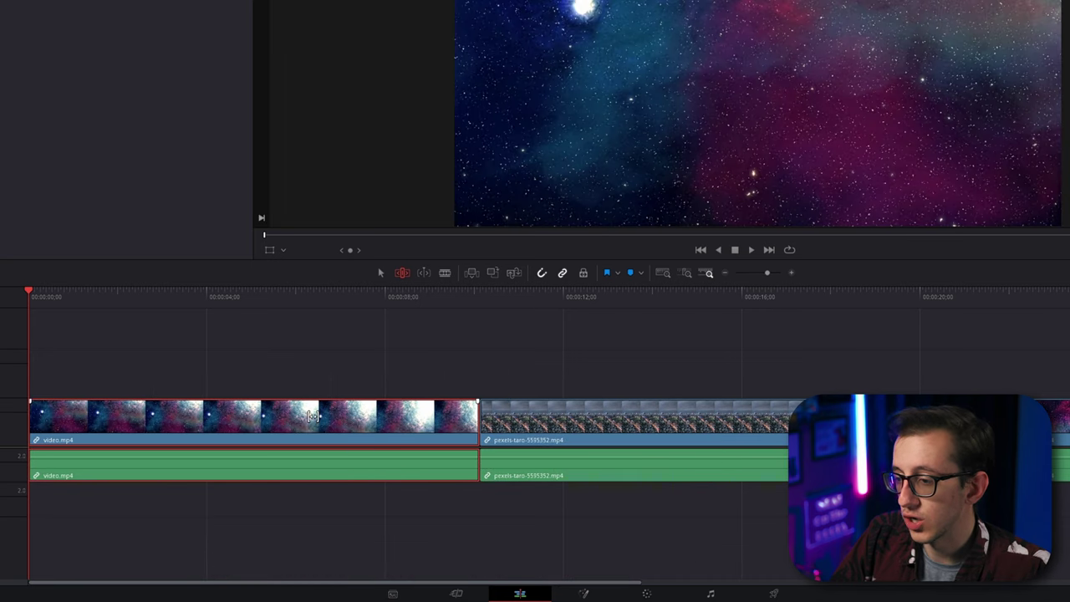
pyautogui.moveTo(312, 416); pyautogui.dragTo(240, 422)
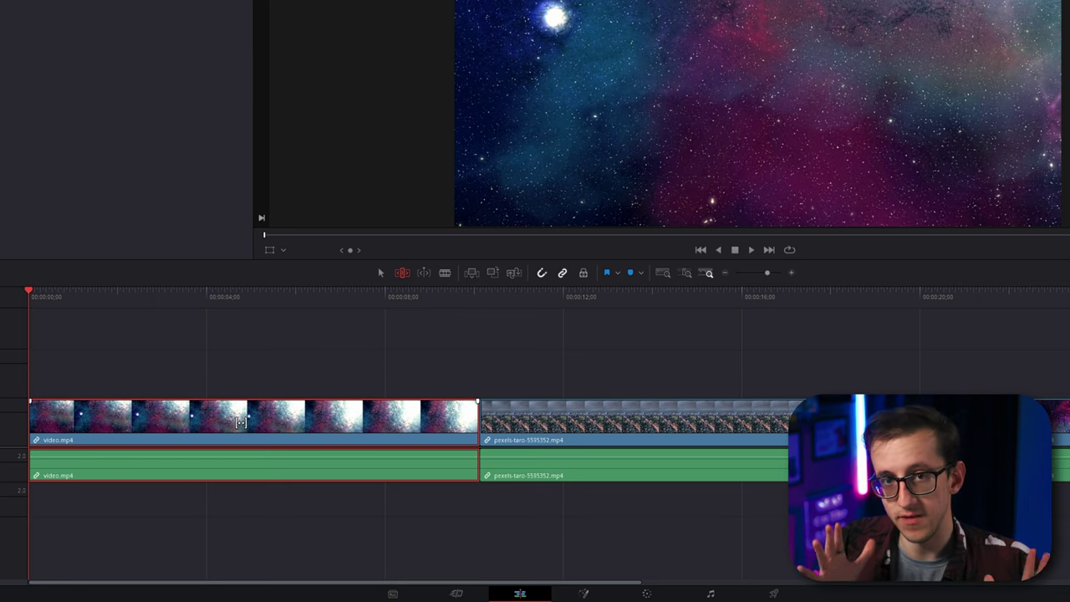
# Step: With Dynamic Trim and Blade mode on, slice video.mp4 at four points
pyautogui.click(423, 278)
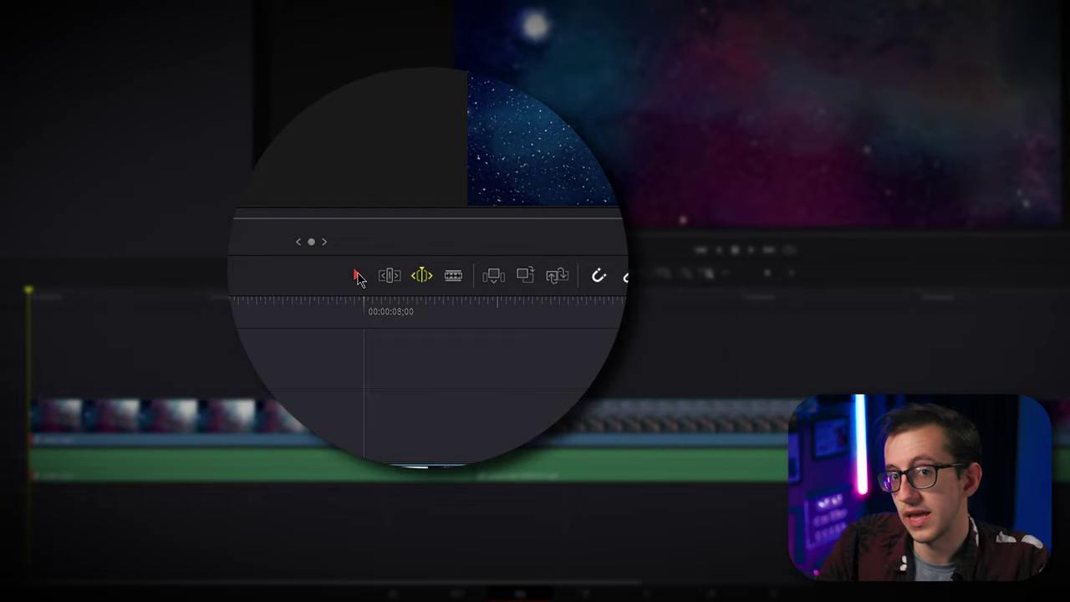
pyautogui.click(445, 272)
pyautogui.click(325, 417)
pyautogui.click(378, 416)
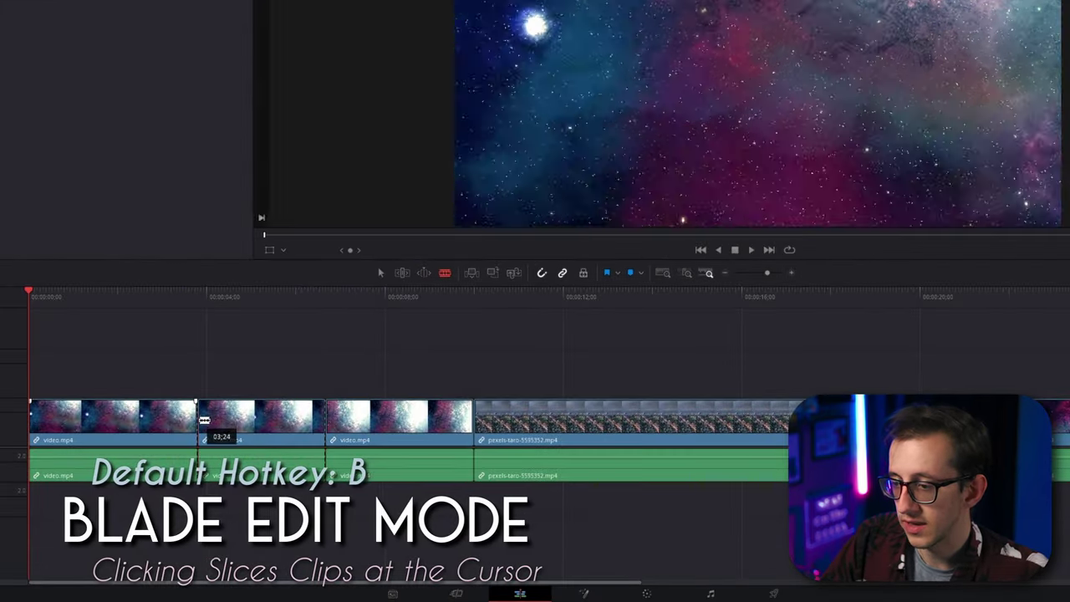
pyautogui.click(198, 416)
pyautogui.click(109, 416)
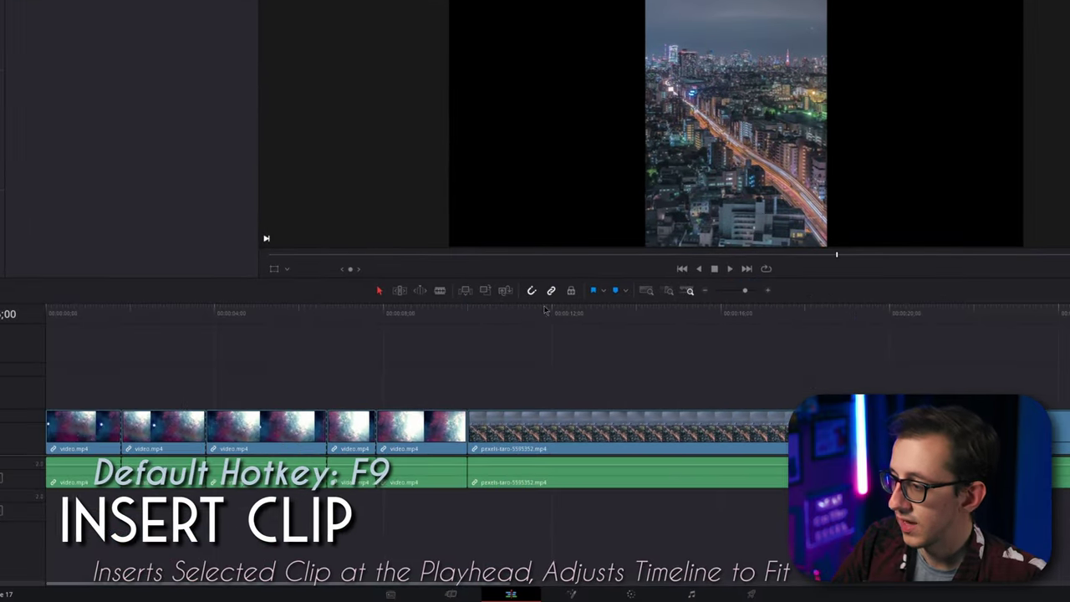
pyautogui.hscroll(10, 598, 390)
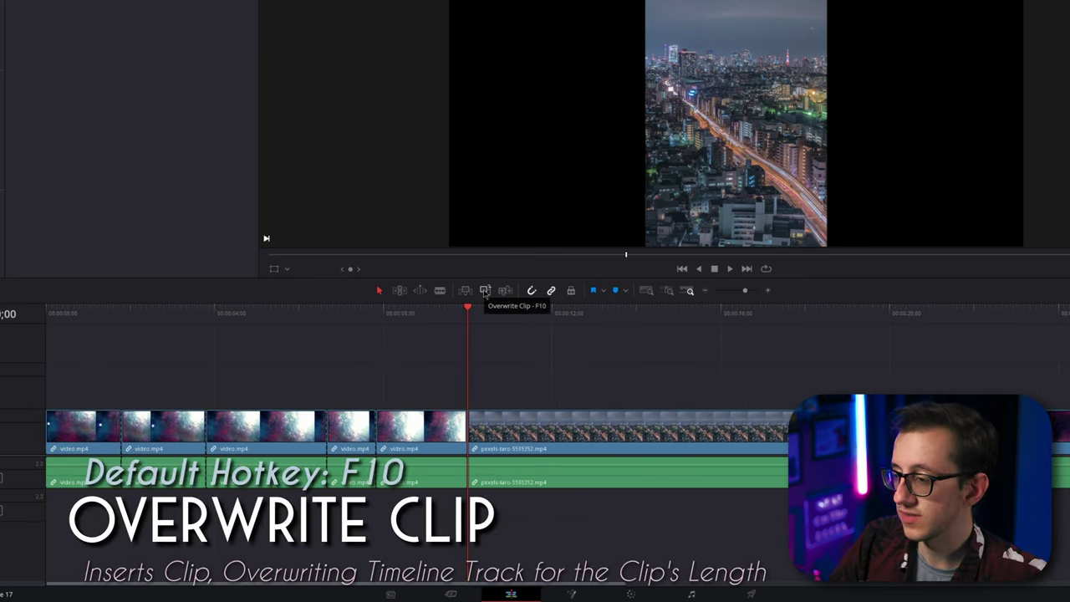
pyautogui.click(485, 291)
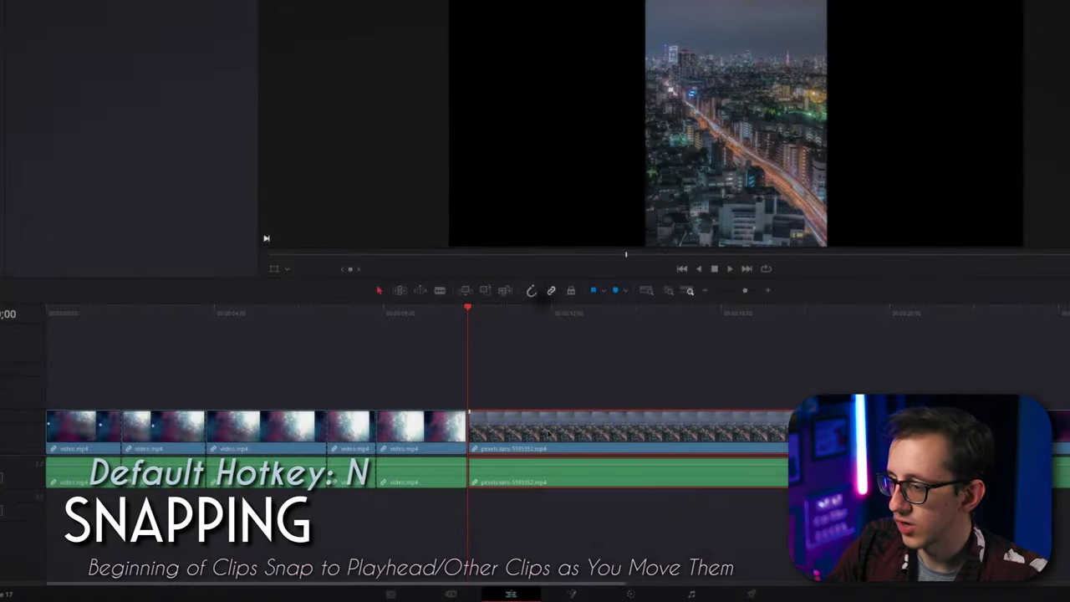
pyautogui.moveTo(546, 433)
pyautogui.mouseDown()
pyautogui.moveTo(623, 431)
pyautogui.moveTo(460, 433)
pyautogui.moveTo(824, 434)
pyautogui.moveTo(347, 434)
pyautogui.moveTo(552, 434)
pyautogui.mouseUp()
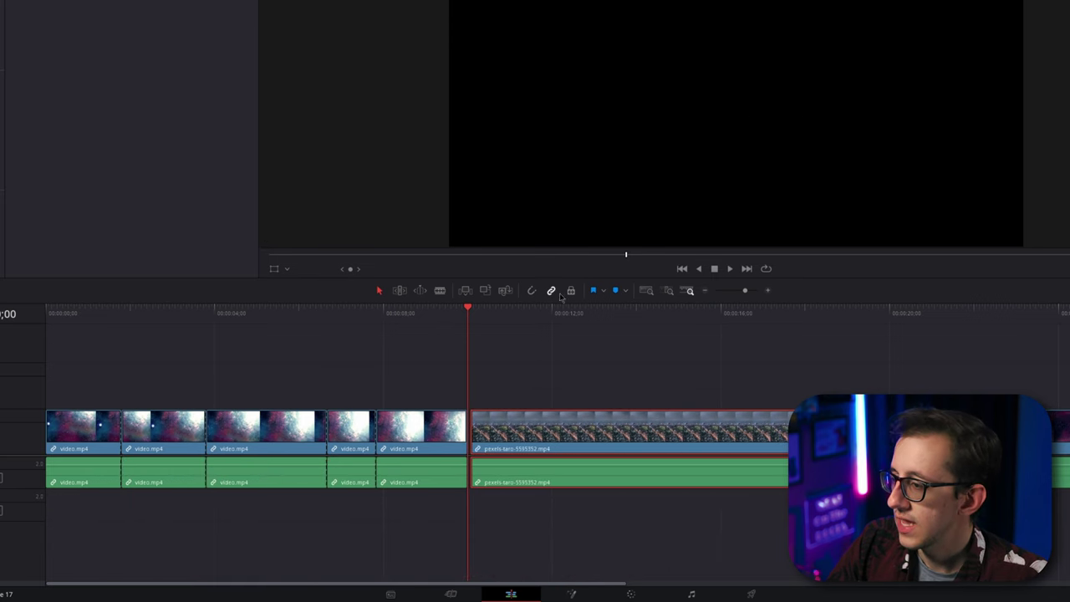
pyautogui.moveTo(676, 430)
pyautogui.mouseDown()
pyautogui.moveTo(705, 431)
pyautogui.moveTo(665, 433)
pyautogui.moveTo(696, 435)
pyautogui.mouseUp()
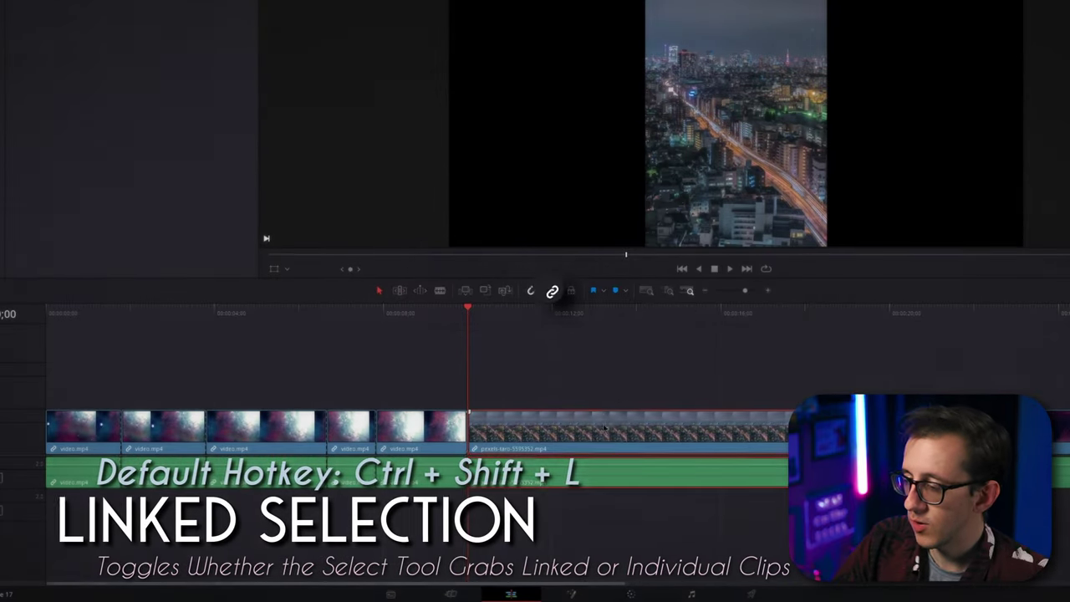
pyautogui.moveTo(580, 431)
pyautogui.mouseDown()
pyautogui.moveTo(580, 386)
pyautogui.moveTo(267, 390)
pyautogui.moveTo(556, 395)
pyautogui.moveTo(585, 400)
pyautogui.moveTo(592, 417)
pyautogui.mouseUp()
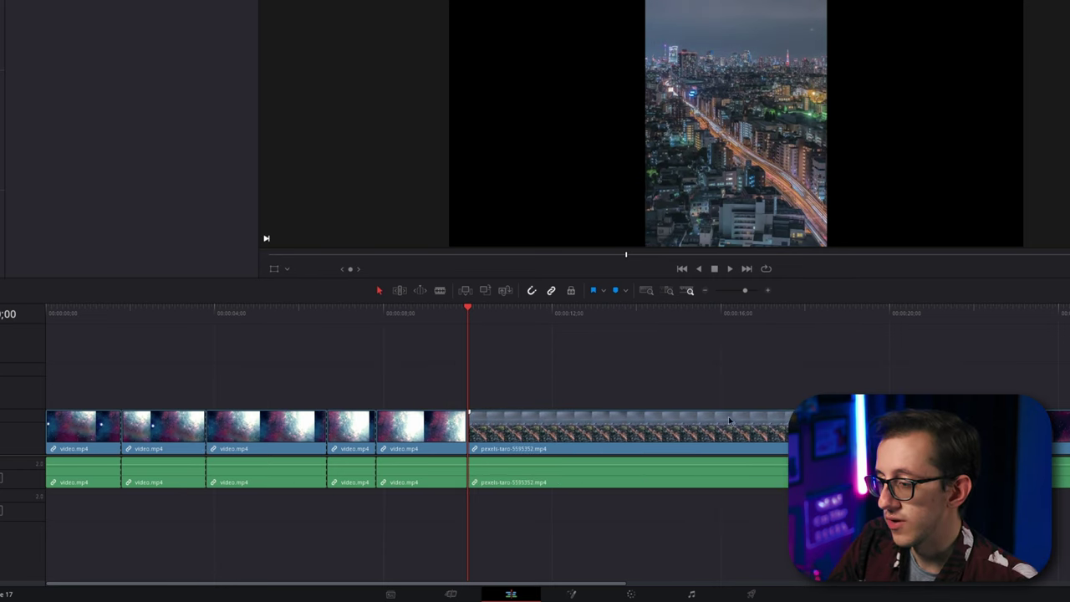
pyautogui.click(552, 290)
pyautogui.moveTo(615, 479); pyautogui.dragTo(638, 486)
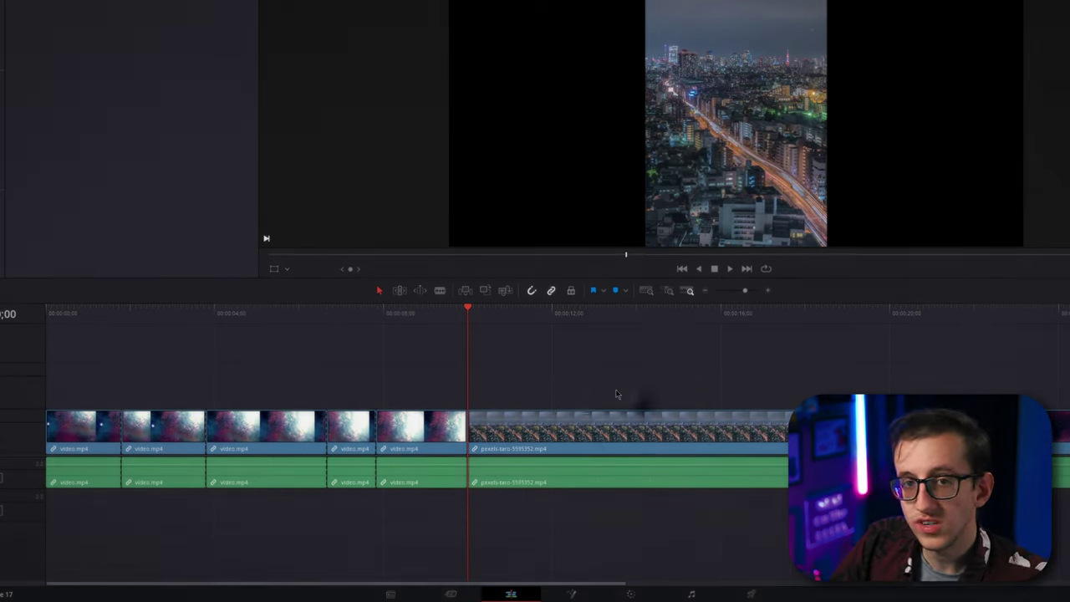
# Step: Toggle linking on the pexels clip, then move it around and back to the playhead
pyautogui.rightClick(633, 436)
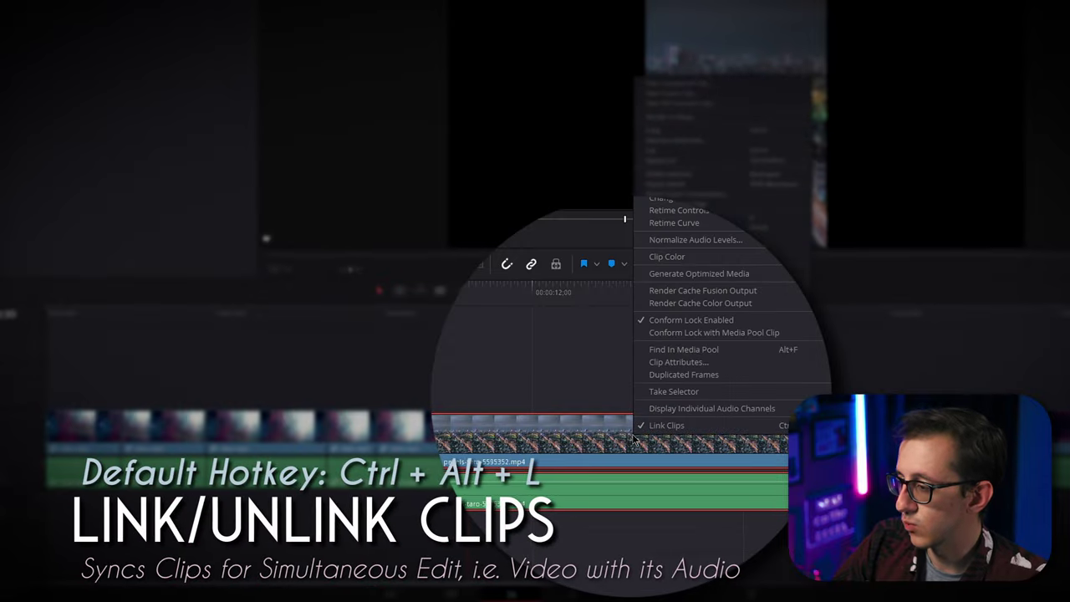
pyautogui.click(672, 424)
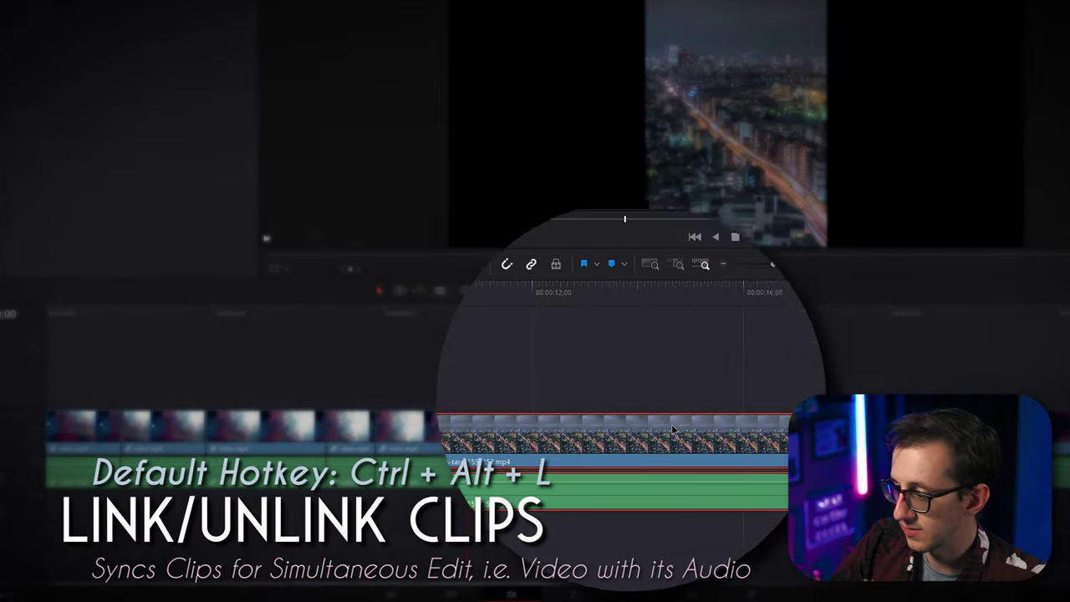
pyautogui.moveTo(701, 426)
pyautogui.mouseDown()
pyautogui.moveTo(735, 390)
pyautogui.moveTo(702, 410)
pyautogui.moveTo(700, 429)
pyautogui.moveTo(937, 430)
pyautogui.moveTo(711, 430)
pyautogui.mouseUp()
pyautogui.click(948, 390)
pyautogui.click(617, 385)
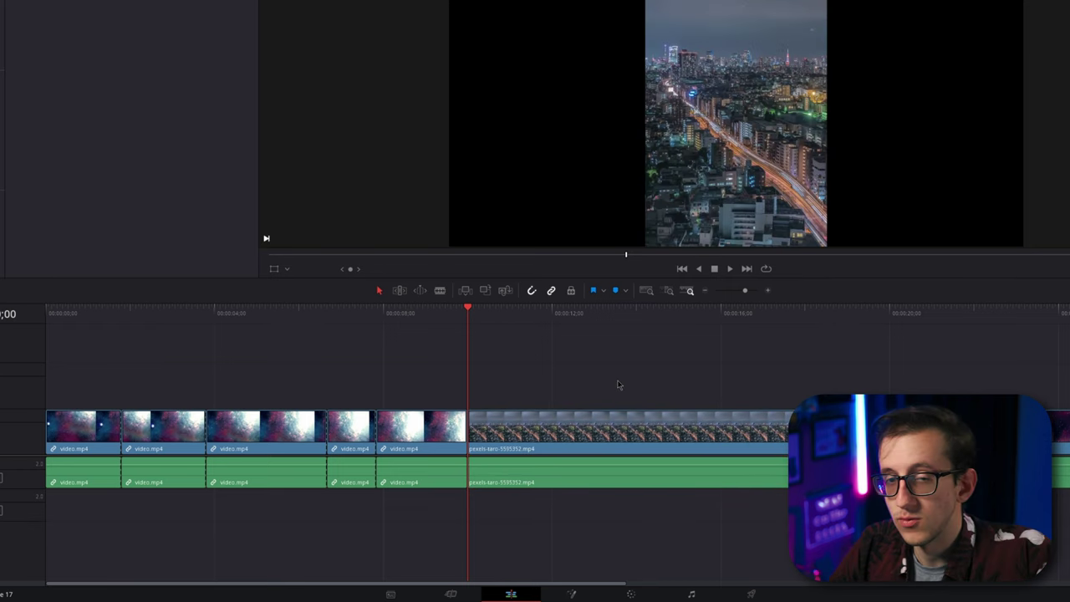
# Step: Link the last video.mp4 clip with the pexels clip and test moving them together
pyautogui.moveTo(617, 380); pyautogui.dragTo(396, 497)
pyautogui.rightClick(568, 440)
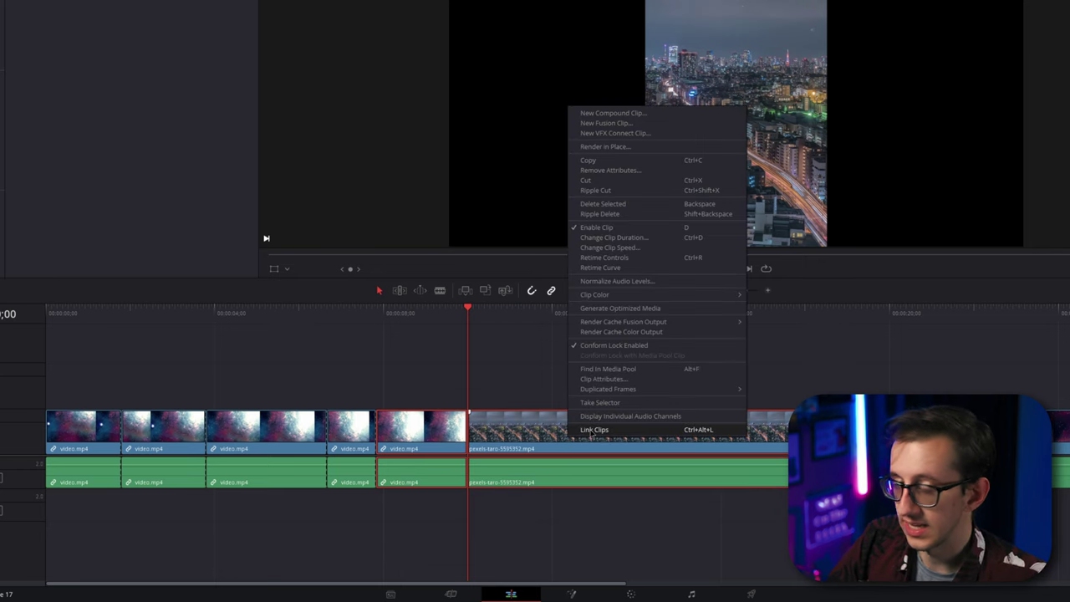
pyautogui.click(593, 430)
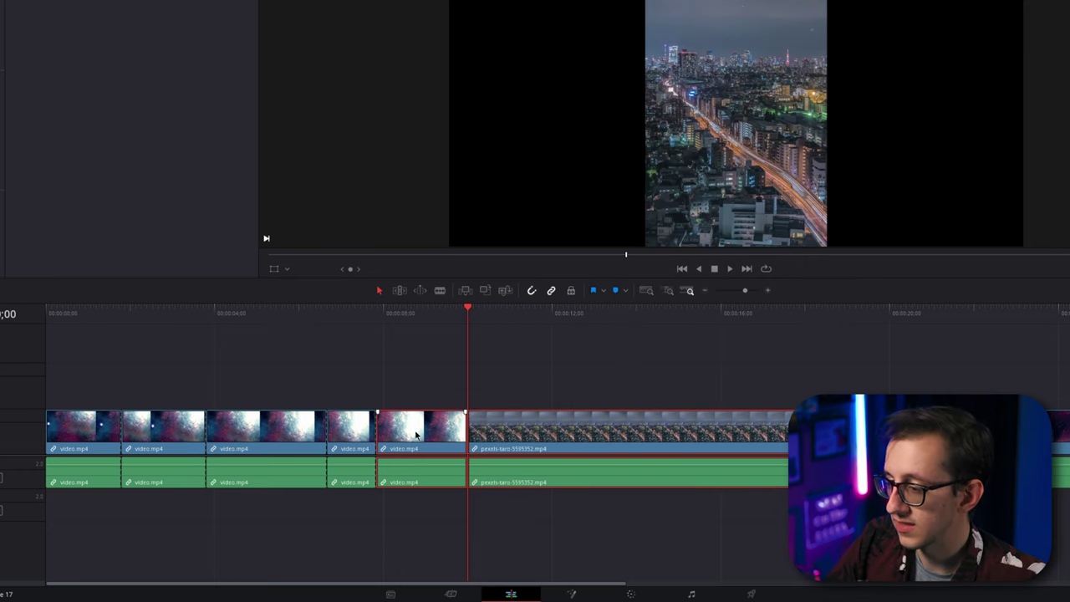
pyautogui.click(737, 483)
pyautogui.moveTo(597, 429)
pyautogui.mouseDown()
pyautogui.moveTo(598, 373)
pyautogui.moveTo(687, 373)
pyautogui.moveTo(572, 378)
pyautogui.moveTo(597, 419)
pyautogui.mouseUp()
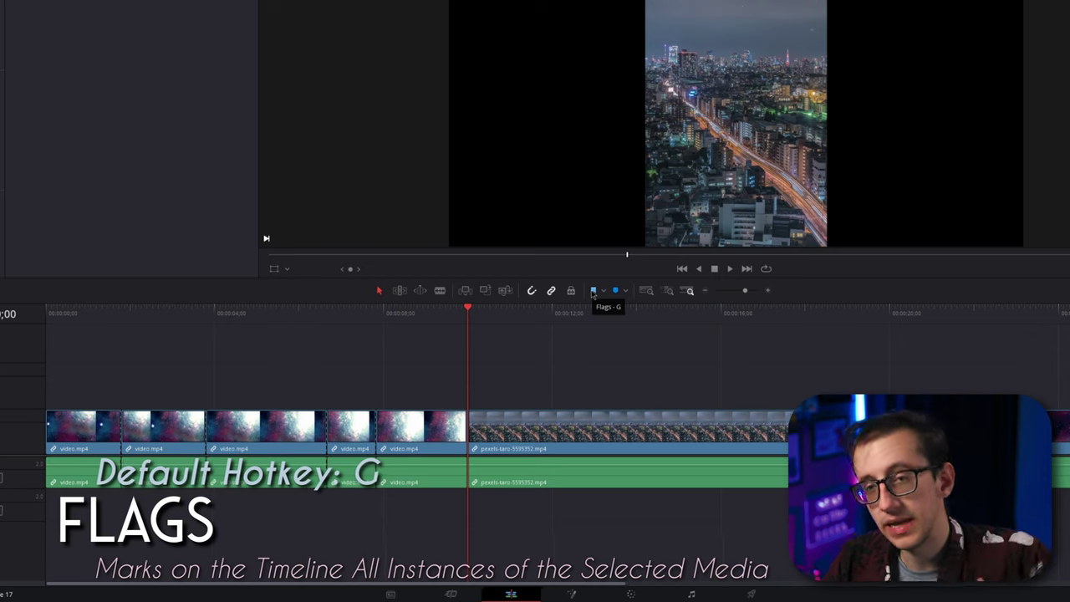
# Step: Add markers at the playhead, including one near the 12-second mark
pyautogui.click(412, 425)
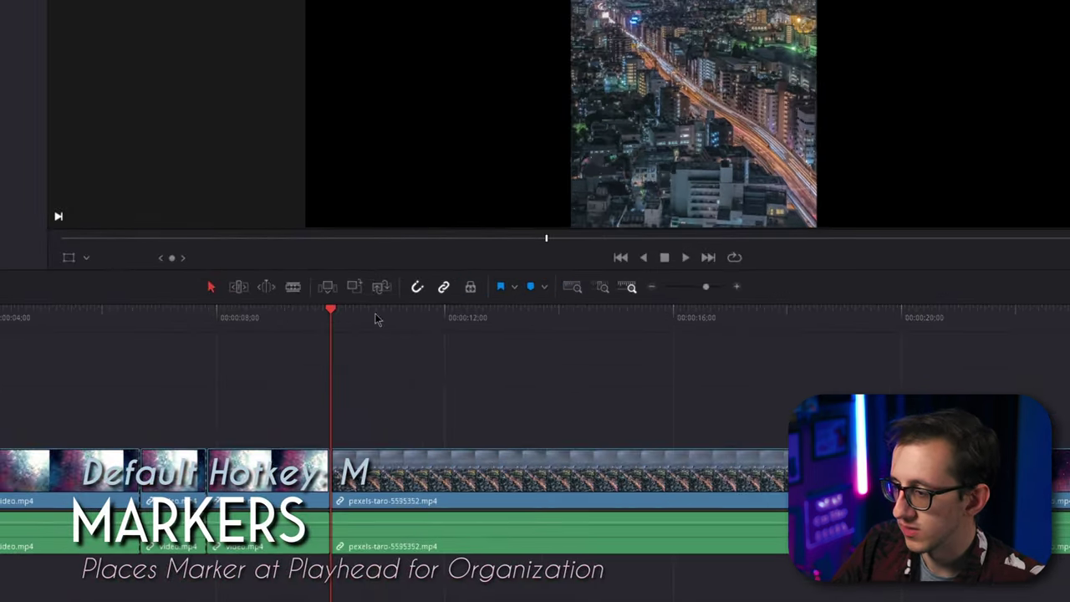
pyautogui.press('m')
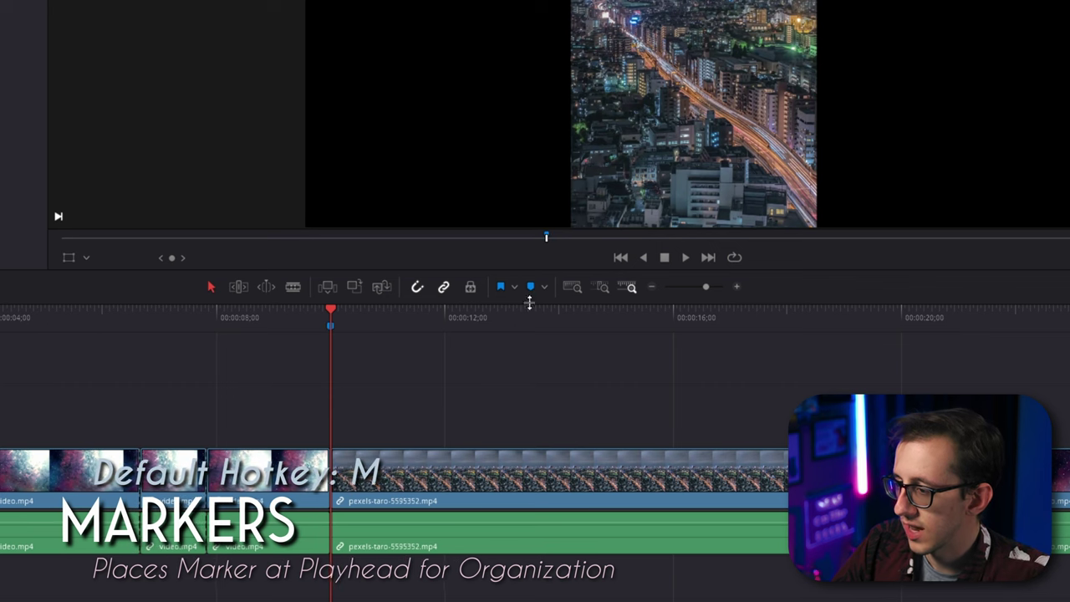
pyautogui.click(360, 316)
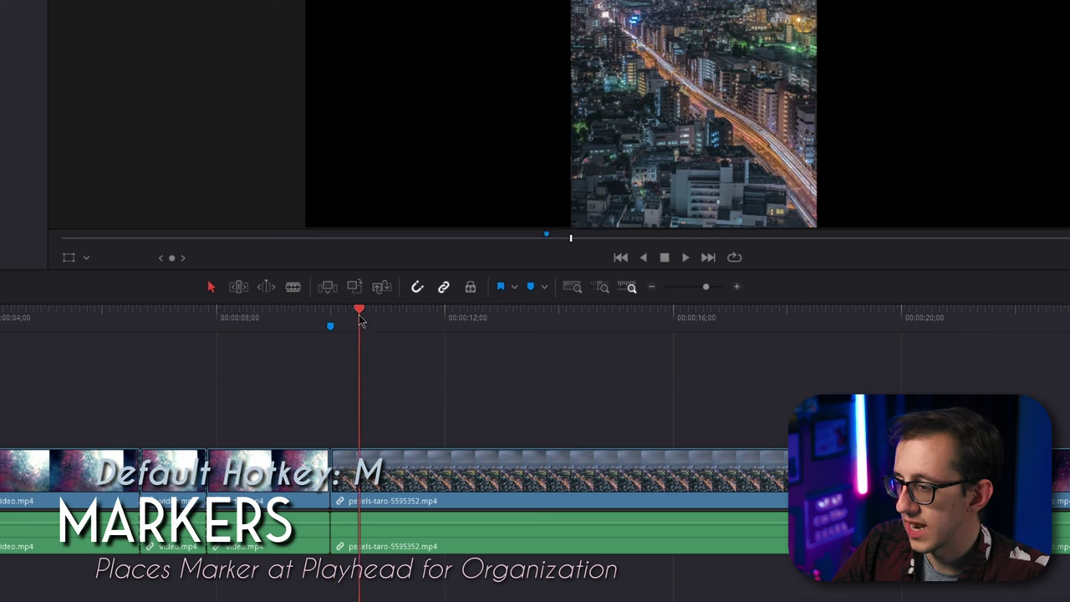
pyautogui.click(532, 289)
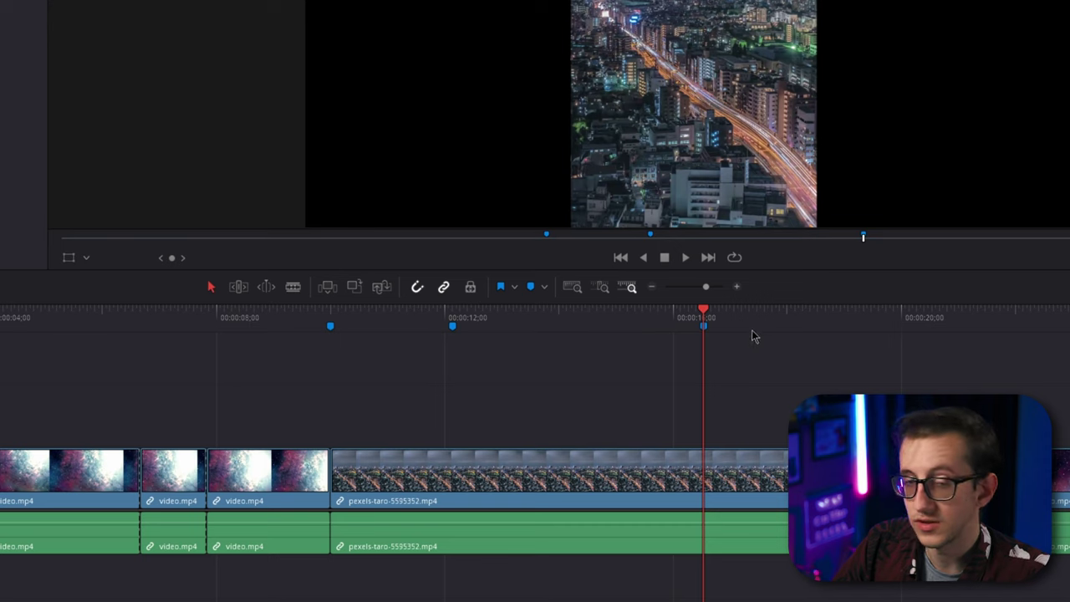
pyautogui.click(586, 312)
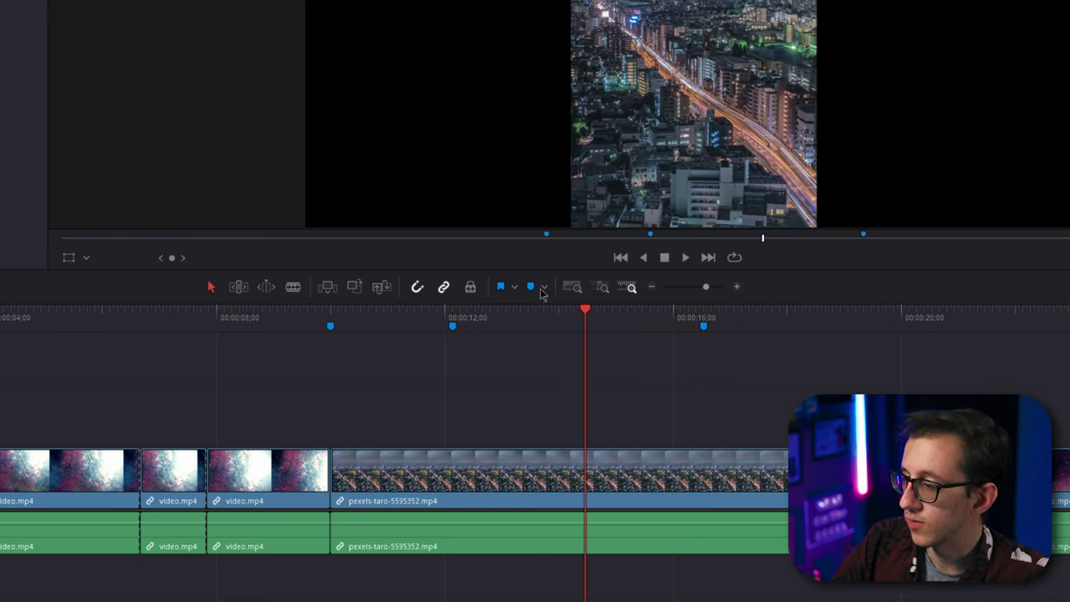
# Step: Switch the marker colour to Cyan, add a cyan marker, and select all markers on the ruler
pyautogui.click(545, 289)
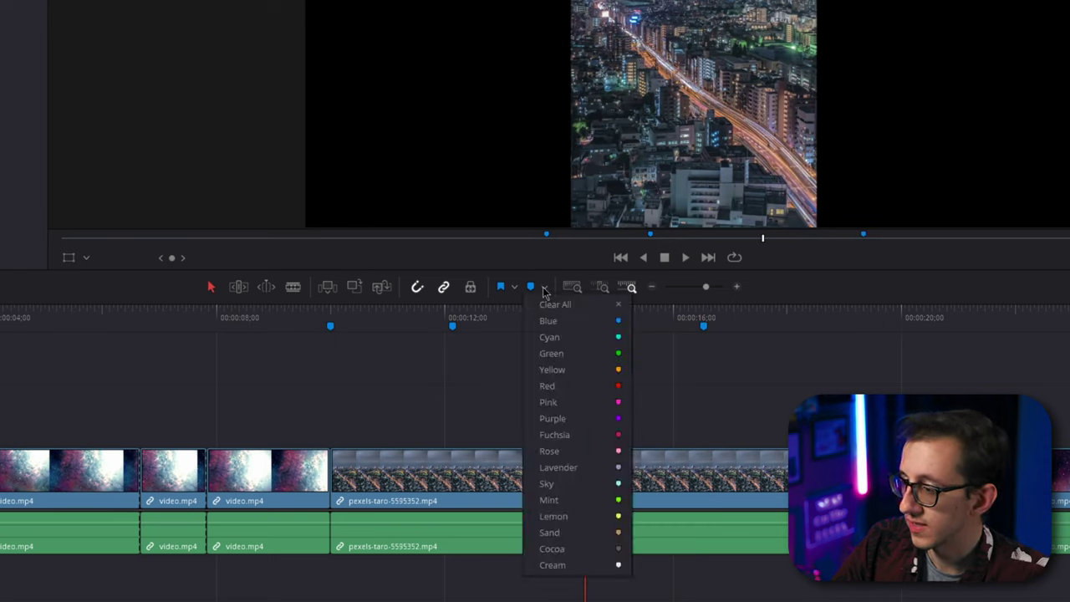
pyautogui.click(570, 338)
pyautogui.click(654, 317)
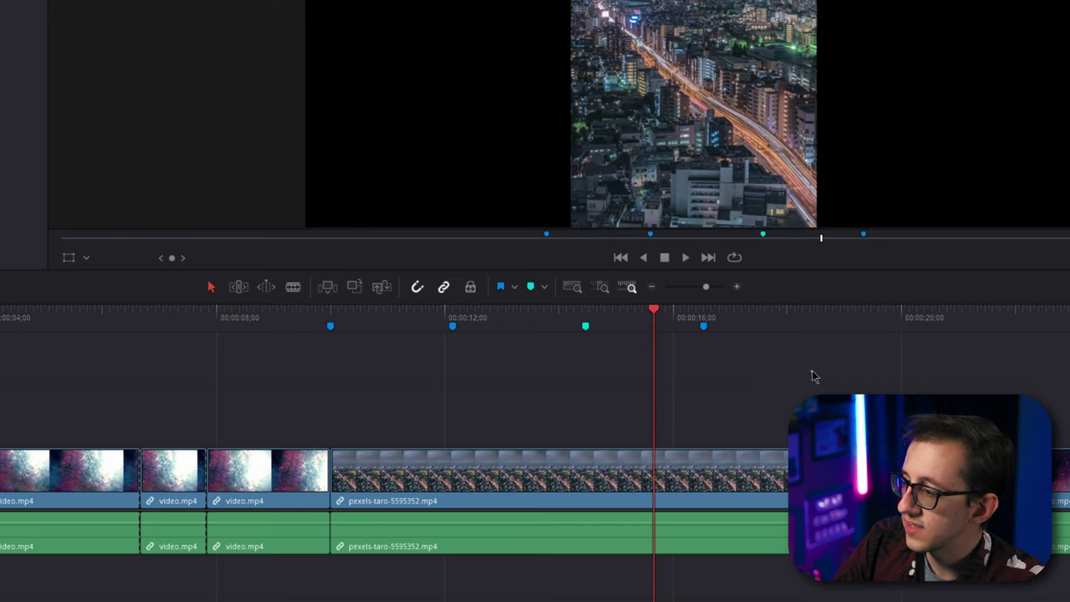
pyautogui.moveTo(812, 376)
pyautogui.mouseDown()
pyautogui.moveTo(296, 311)
pyautogui.moveTo(224, 314)
pyautogui.mouseUp()
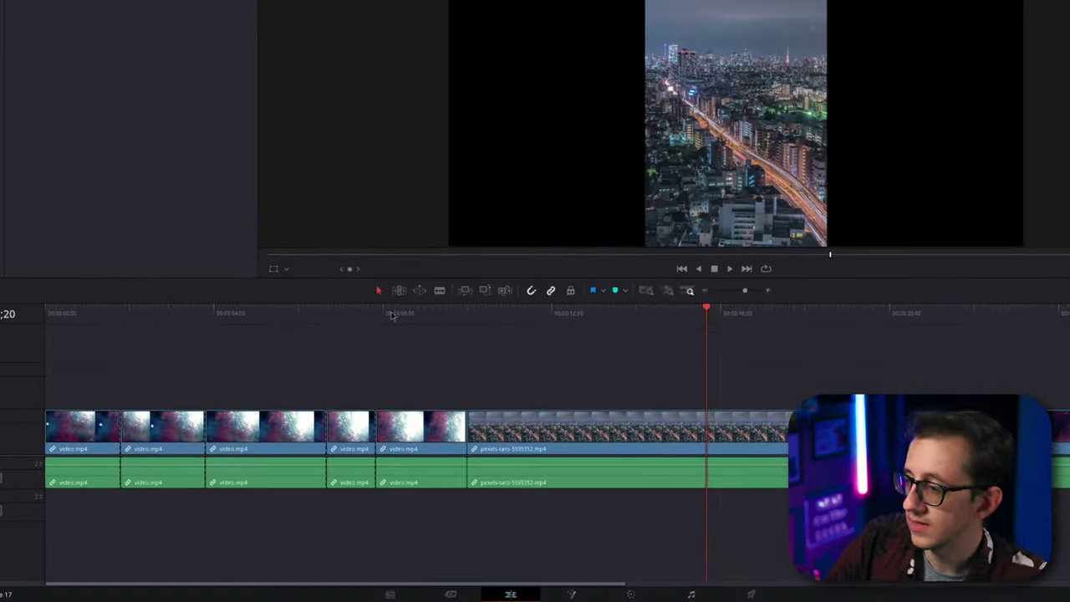
# Step: Zoom the timeline in and out, then fit the whole edit and jump to the start
pyautogui.click(700, 289)
pyautogui.moveTo(741, 292); pyautogui.dragTo(746, 290)
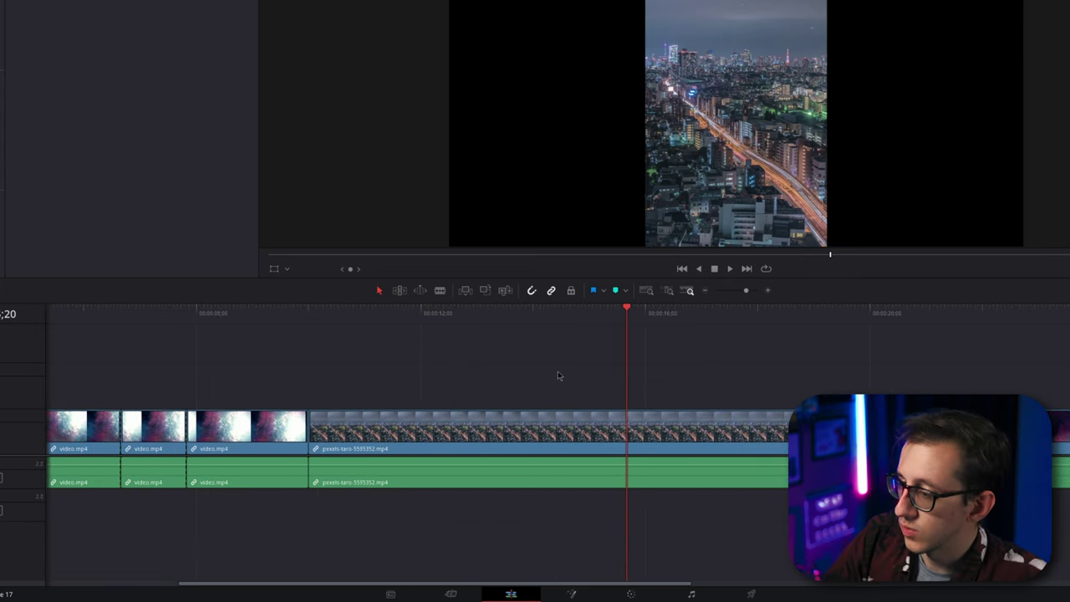
pyautogui.scroll(8, 558, 375)
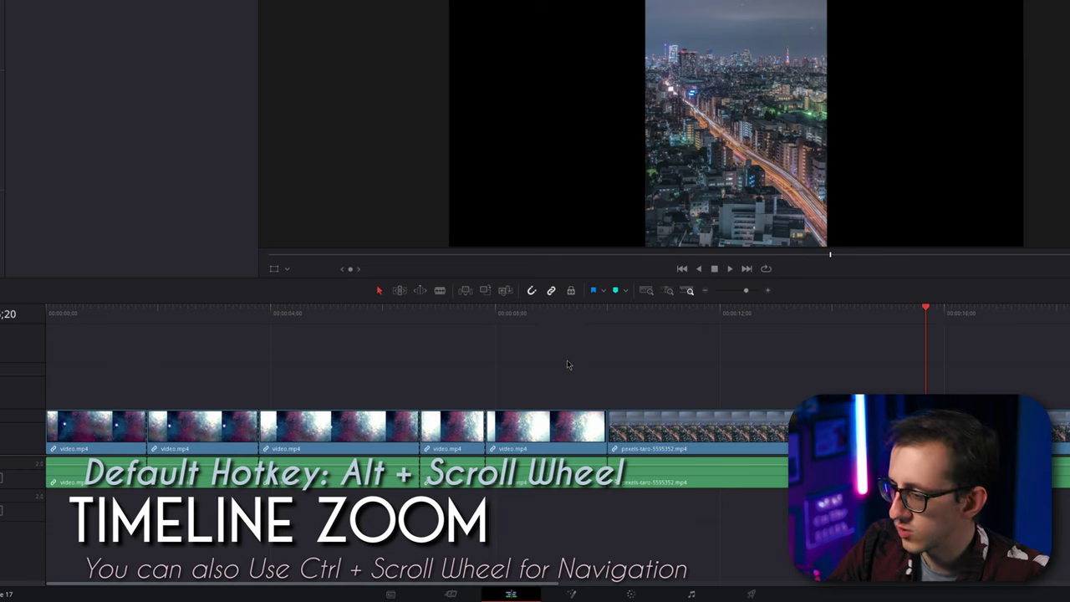
pyautogui.scroll(-5, 568, 360)
pyautogui.scroll(5, 568, 360)
pyautogui.hscroll(-3, 568, 360)
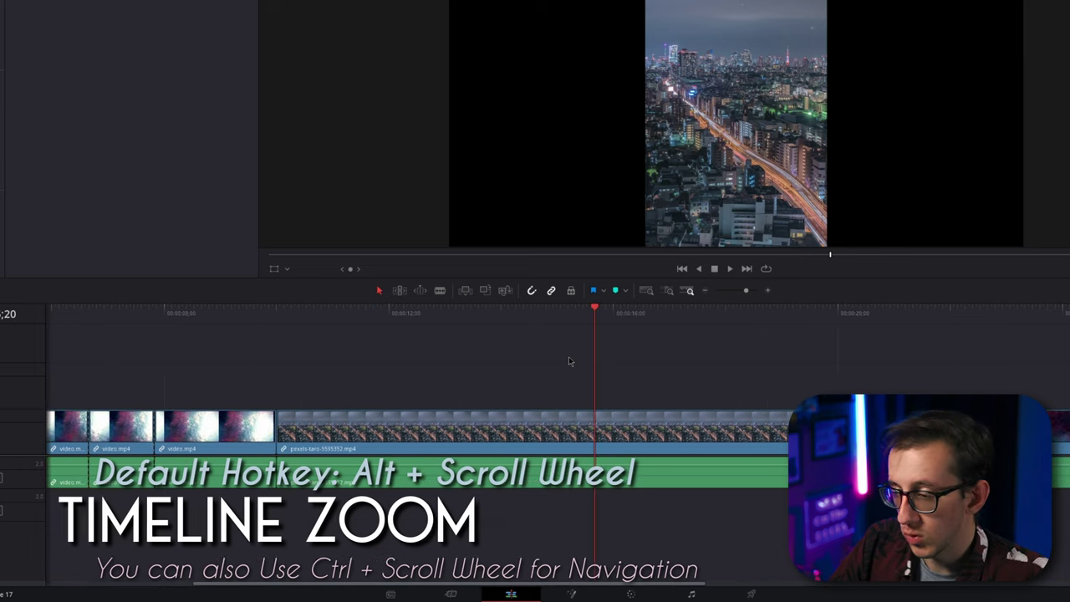
pyautogui.scroll(3, 575, 358)
pyautogui.scroll(-3, 588, 360)
pyautogui.scroll(3, 595, 362)
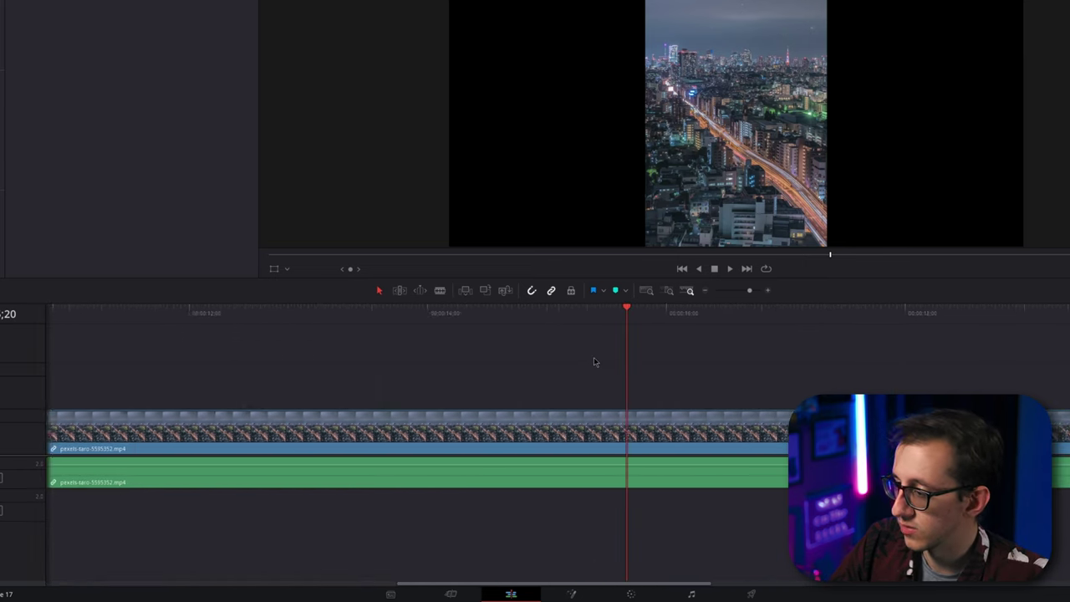
pyautogui.scroll(-5, 594, 362)
pyautogui.press('Home')
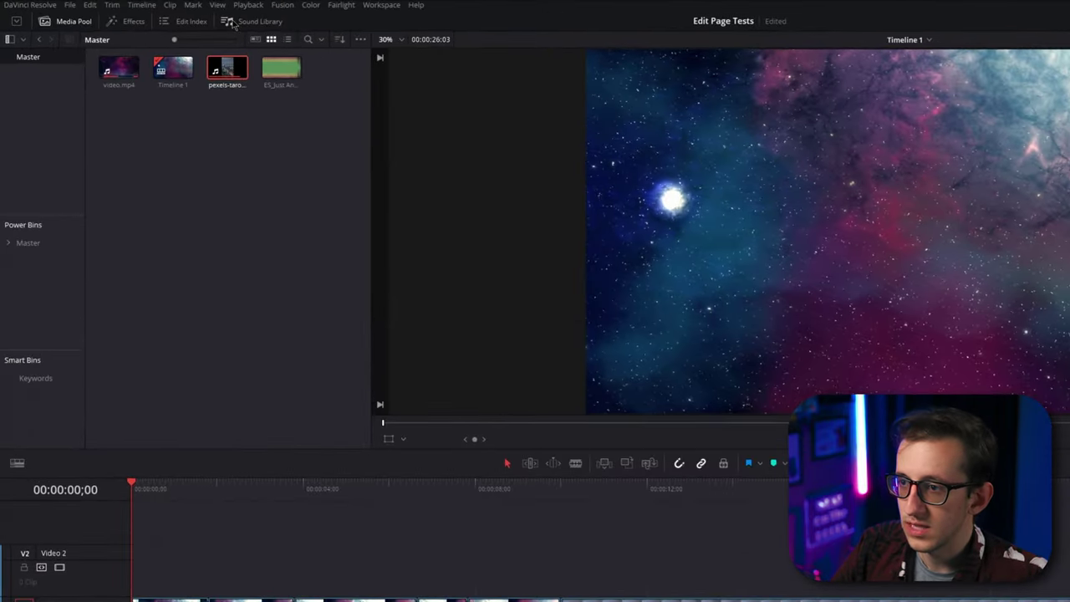
# Step: Show the Edit Index with the timeline's 14 edit events and their source and record timecodes
pyautogui.click(173, 17)
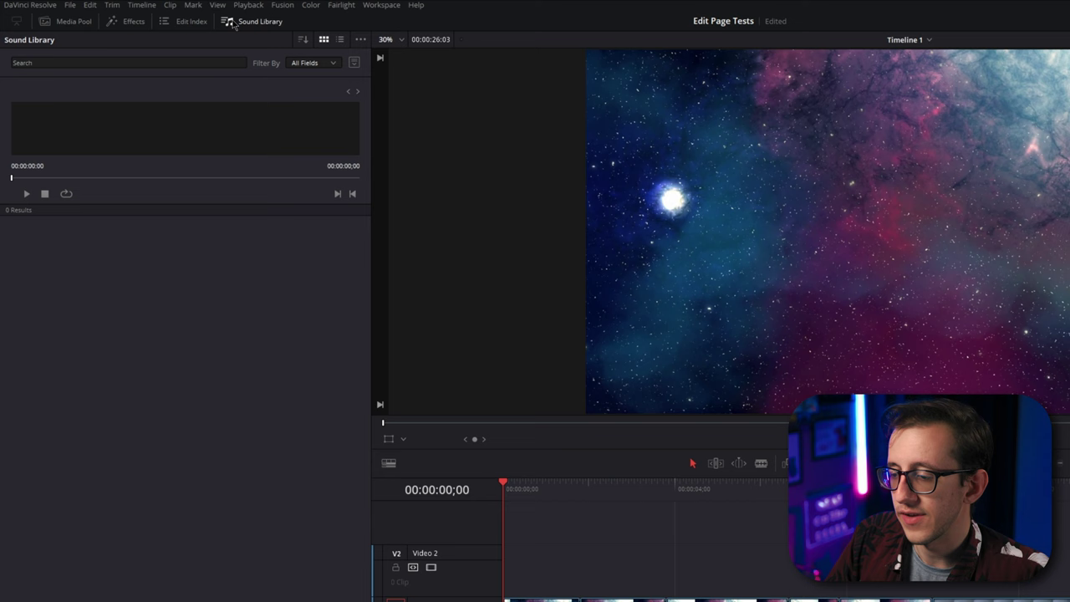
pyautogui.click(185, 23)
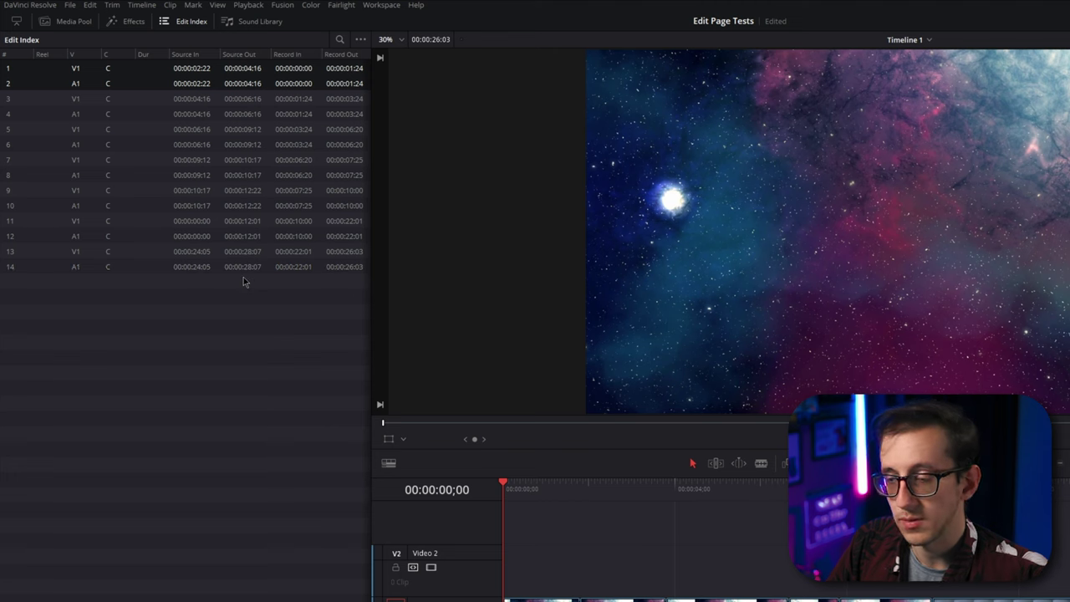
# Step: Open the Effects library, close the Edit Index, and show the Toolbox transitions like Cross Fade
pyautogui.click(128, 23)
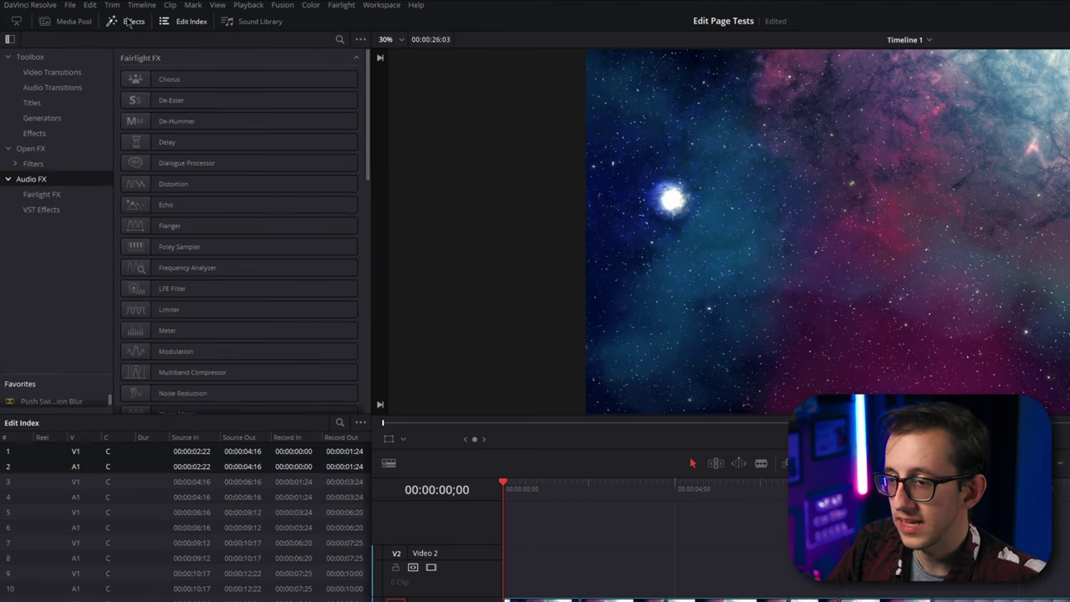
pyautogui.click(128, 22)
pyautogui.click(128, 22)
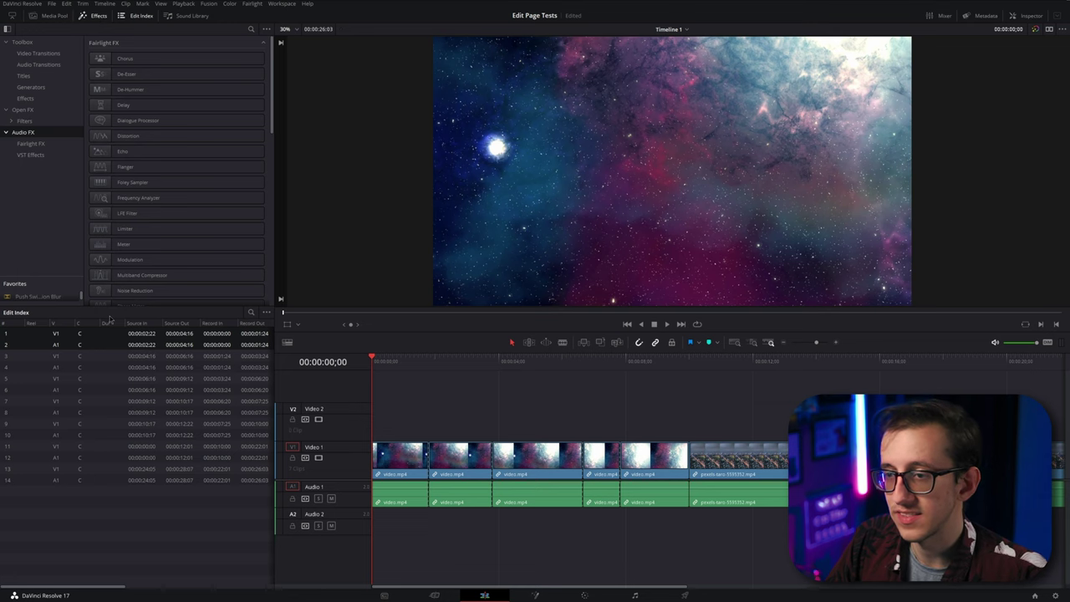
pyautogui.click(121, 18)
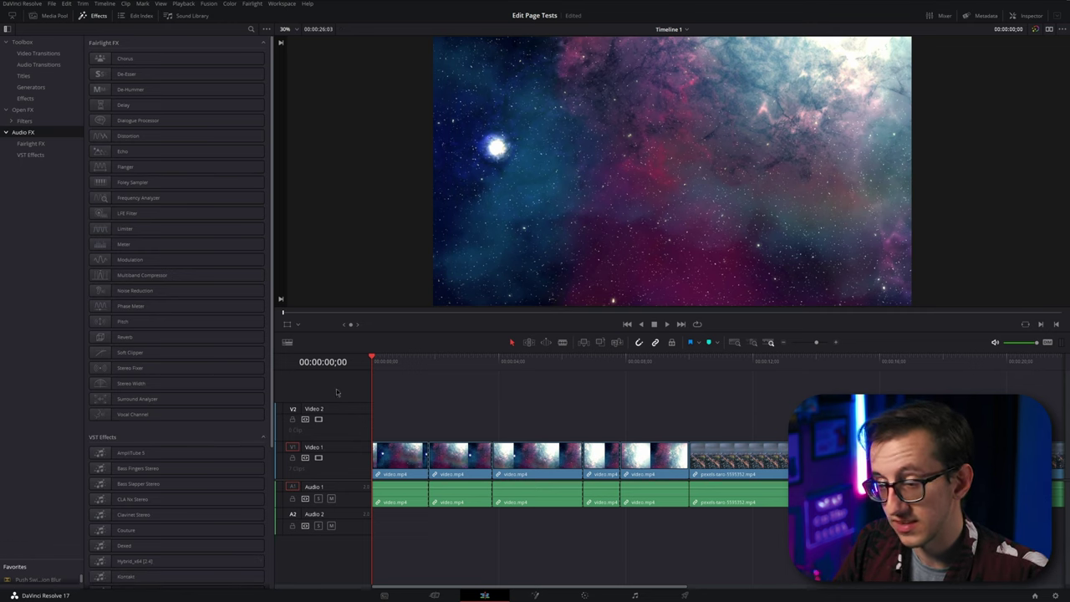
pyautogui.click(10, 15)
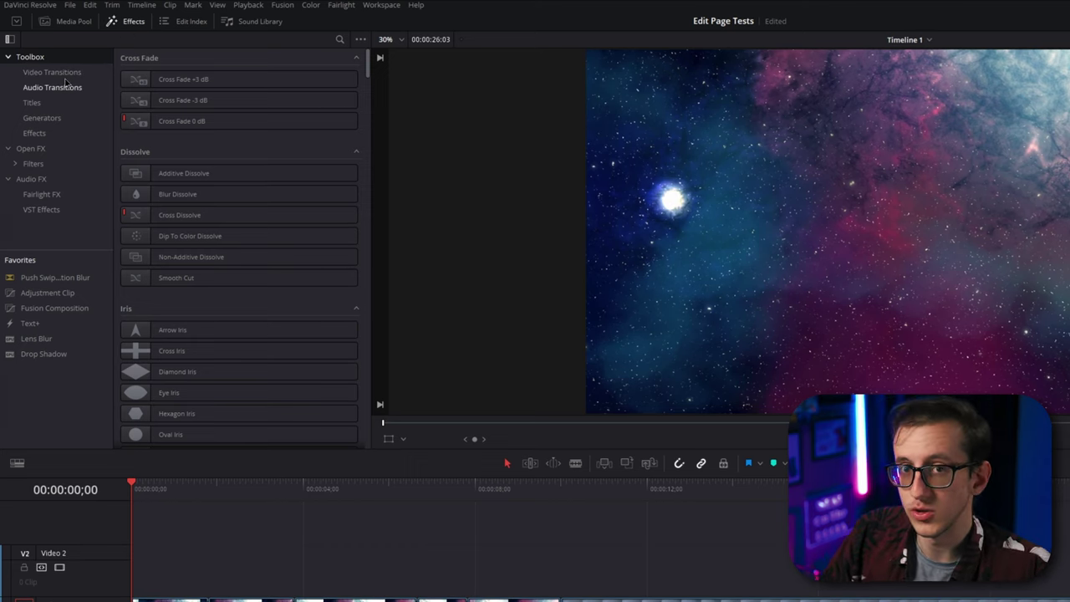
# Step: Drop the Arrow Iris transition on the space-to-city cut at 00:00:10;00 and play it back
pyautogui.click(54, 73)
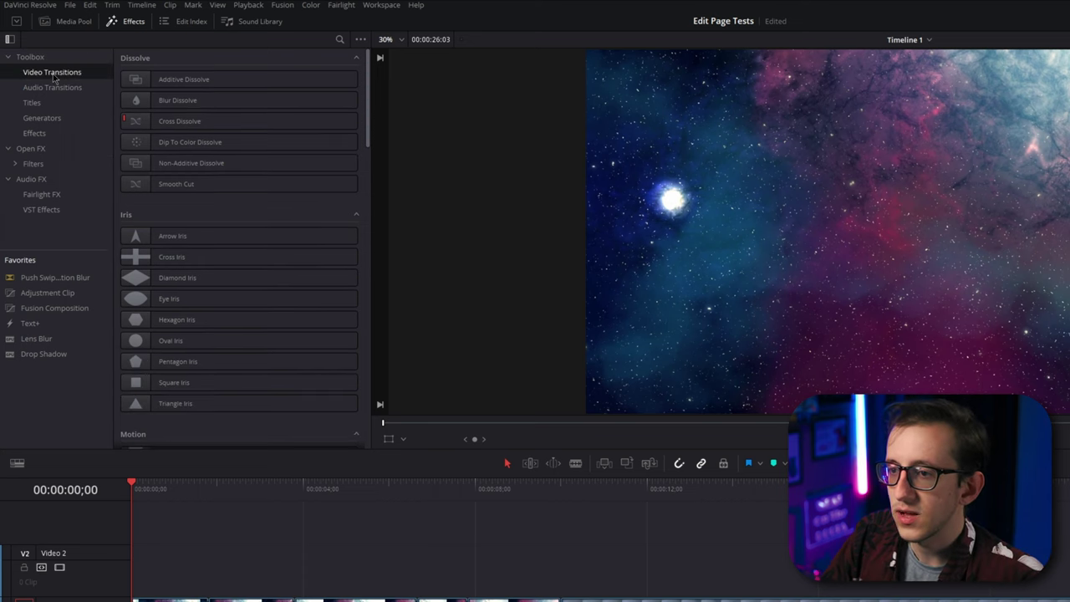
pyautogui.click(242, 79)
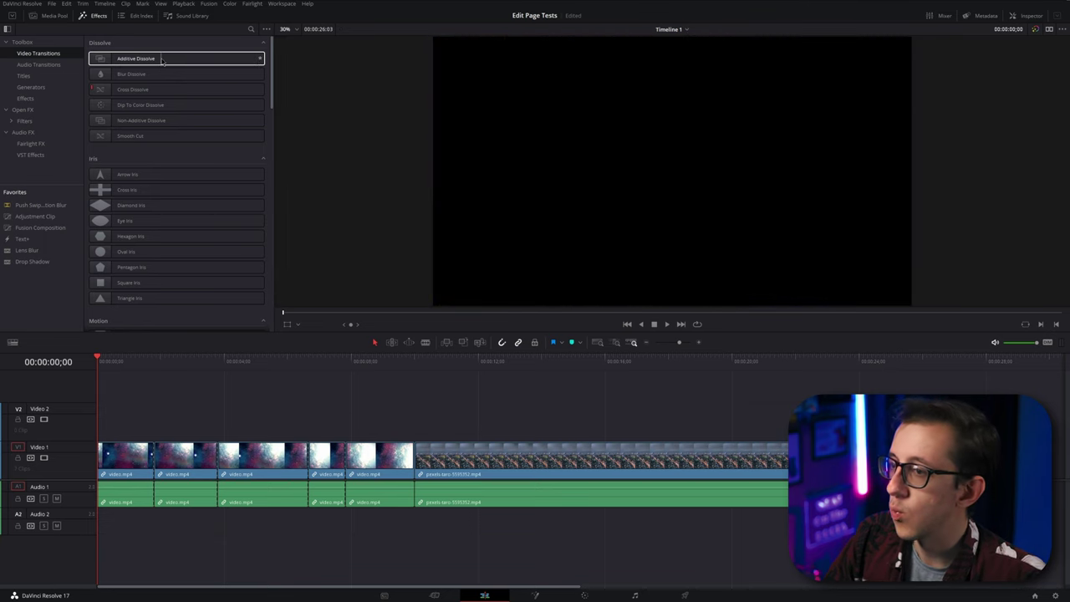
pyautogui.click(199, 176)
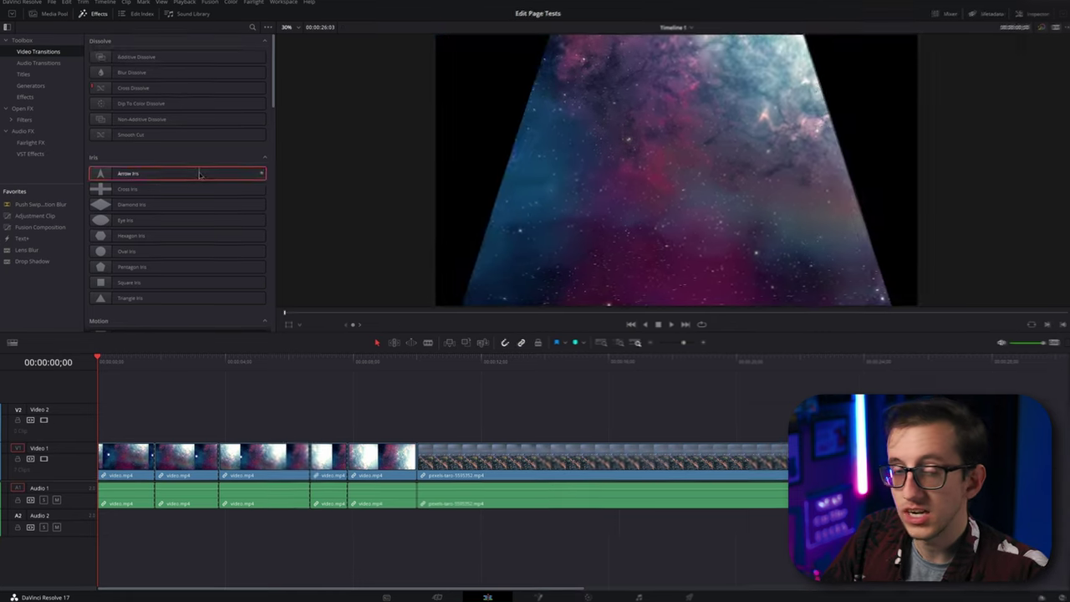
pyautogui.moveTo(251, 133); pyautogui.dragTo(559, 525)
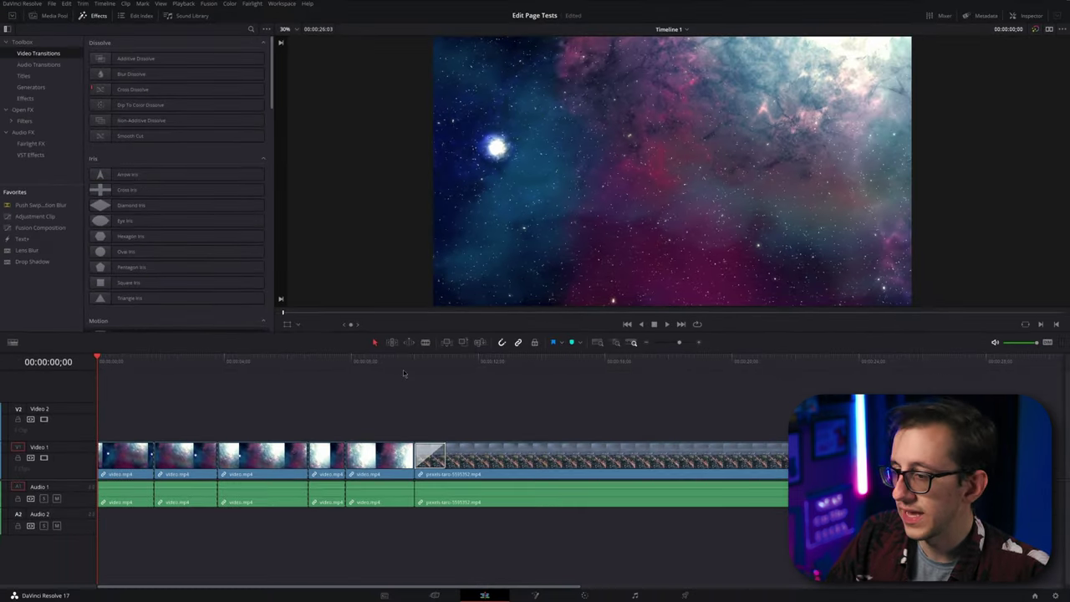
pyautogui.click(409, 363)
pyautogui.click(666, 324)
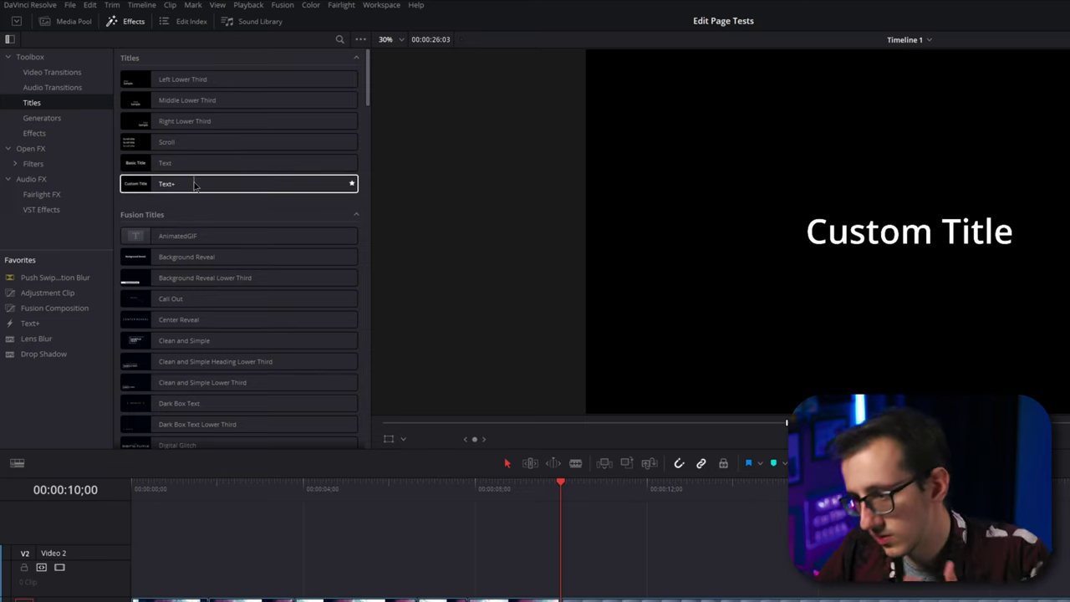
pyautogui.moveTo(194, 185); pyautogui.dragTo(565, 566)
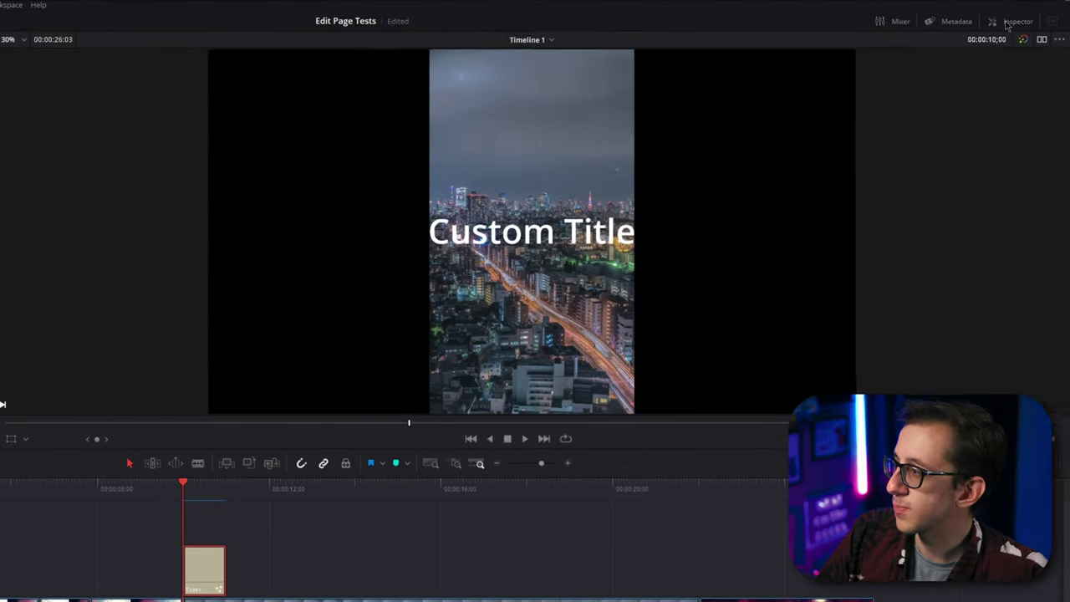
pyautogui.click(1016, 16)
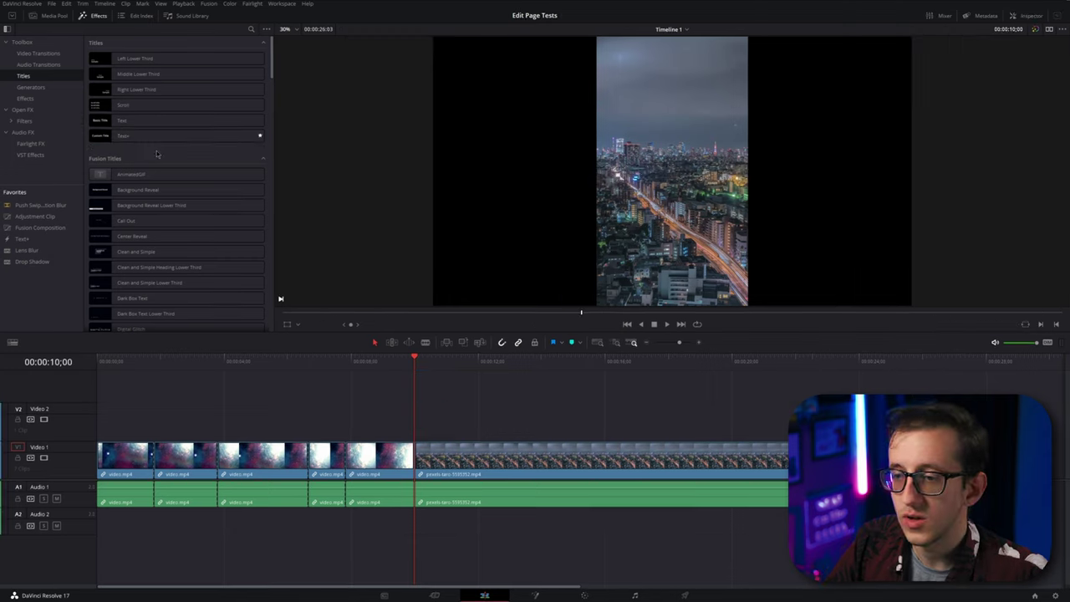
pyautogui.scroll(-3, 171, 176)
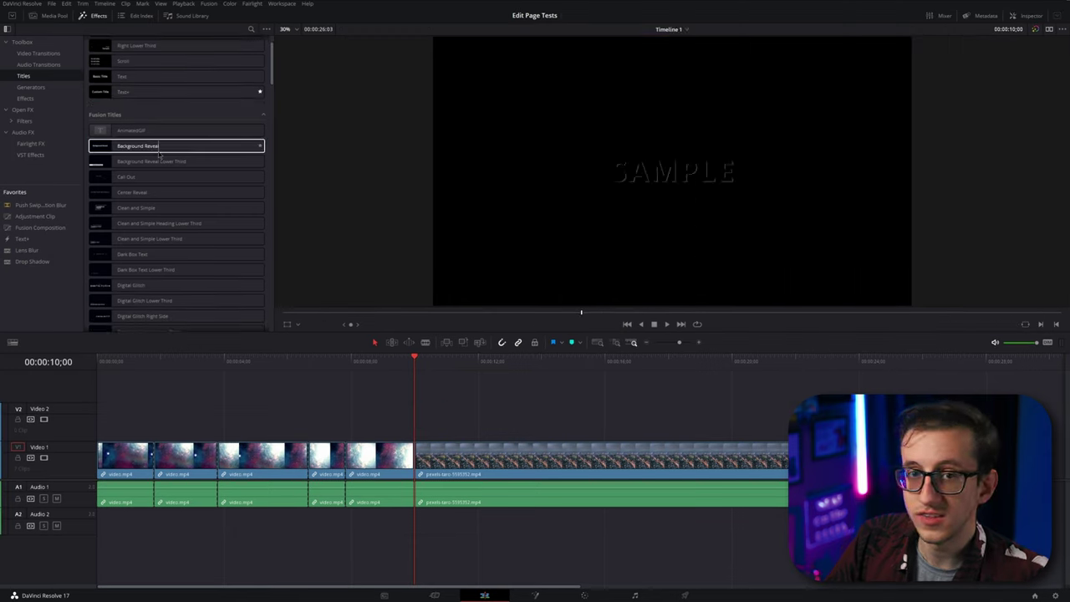
pyautogui.scroll(4, 172, 176)
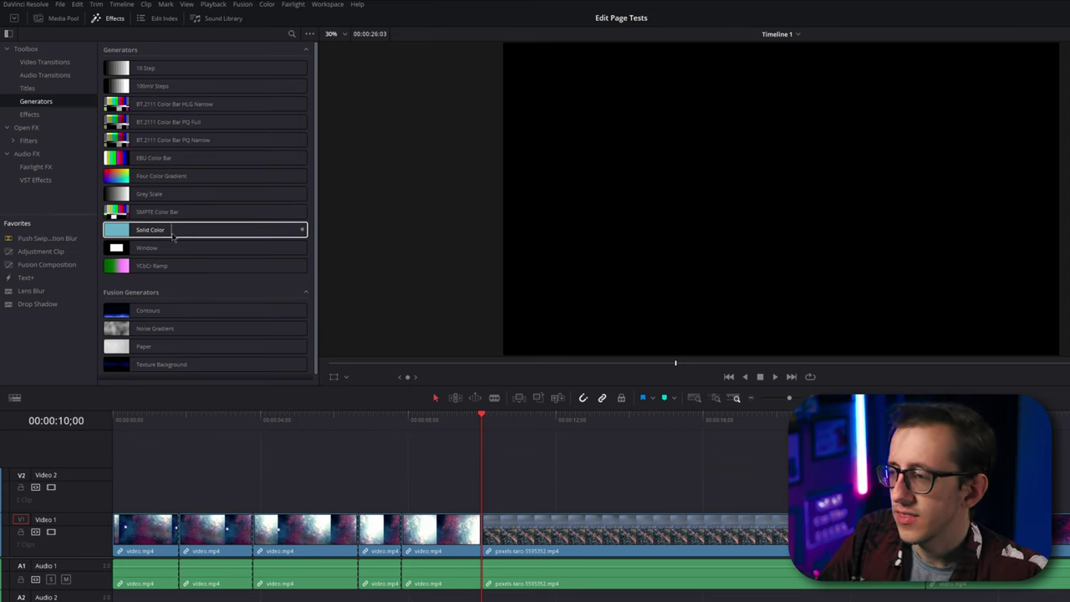
# Step: Try a Solid Color generator on the timeline, then open Binoculars in the Effects category
pyautogui.moveTo(173, 237); pyautogui.dragTo(503, 502)
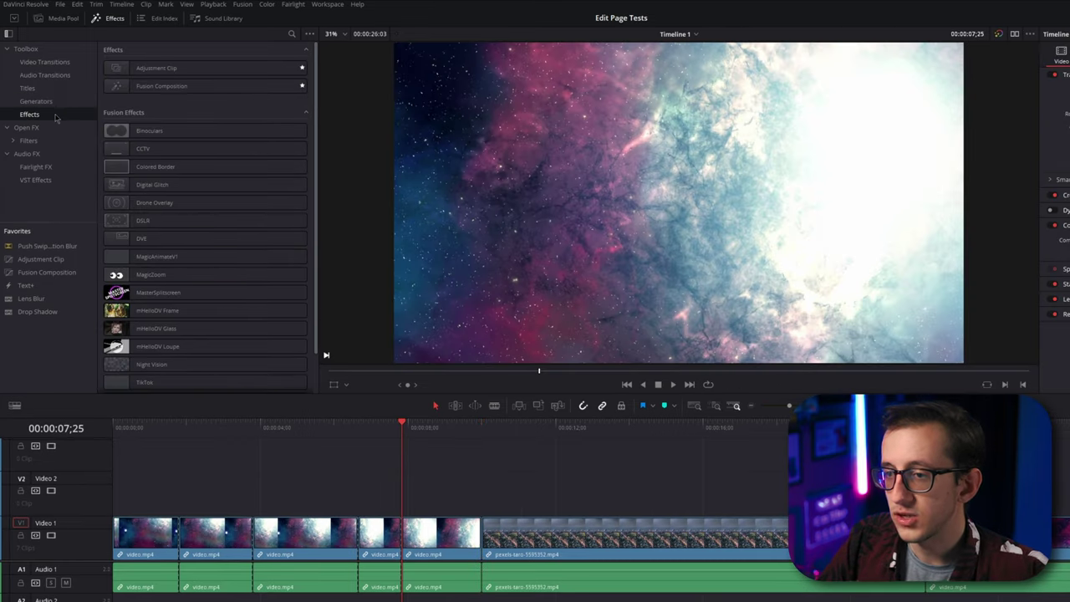
pyautogui.doubleClick(138, 130)
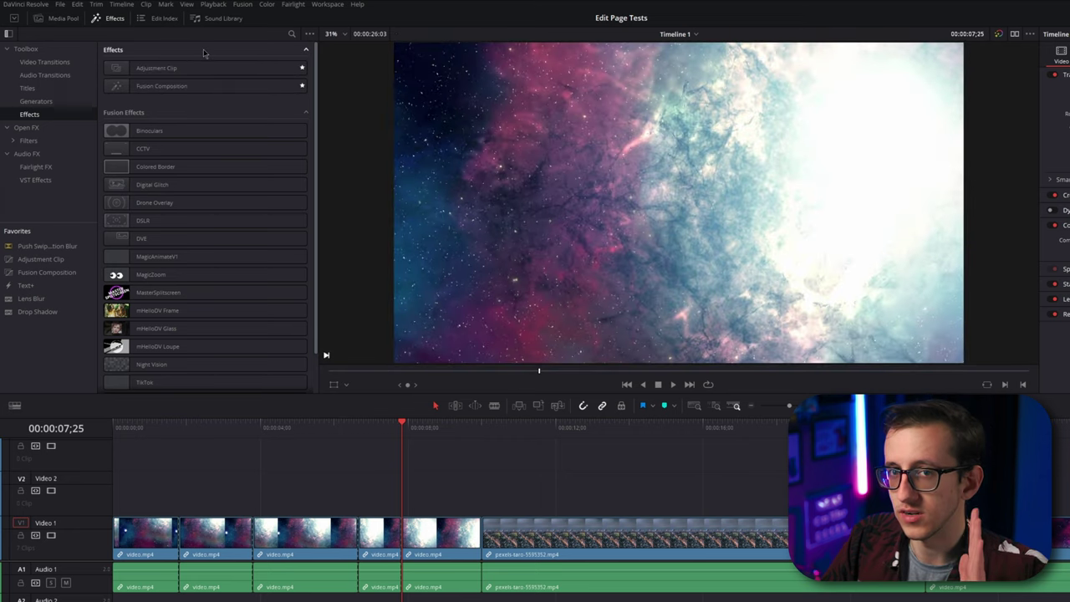
# Step: Apply Radial Blur from the Open FX list to the city clip
pyautogui.click(41, 130)
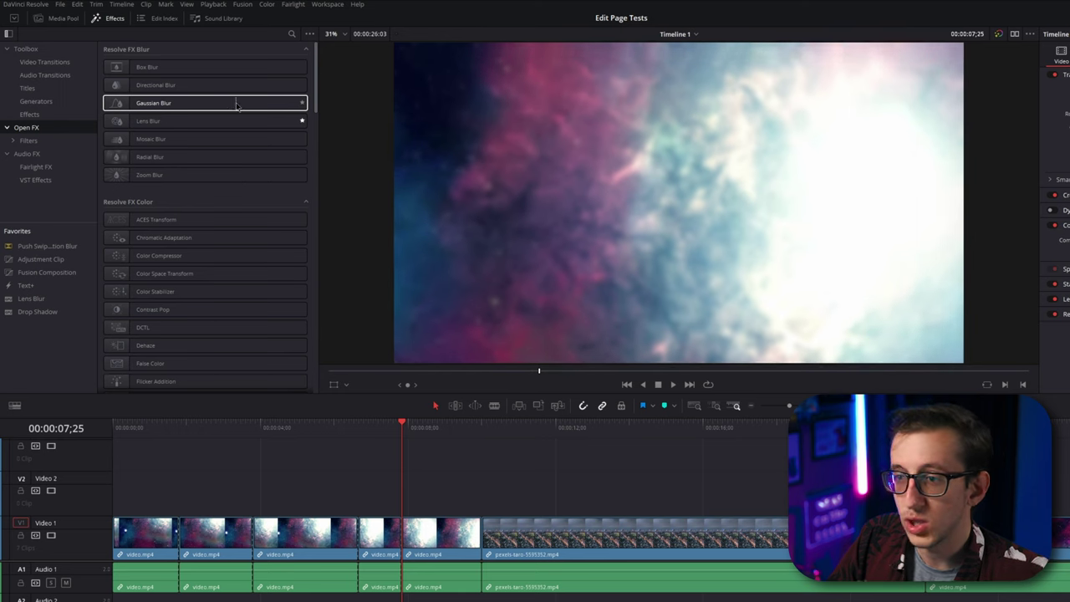
pyautogui.scroll(-3, 176, 156)
pyautogui.scroll(-4, 147, 208)
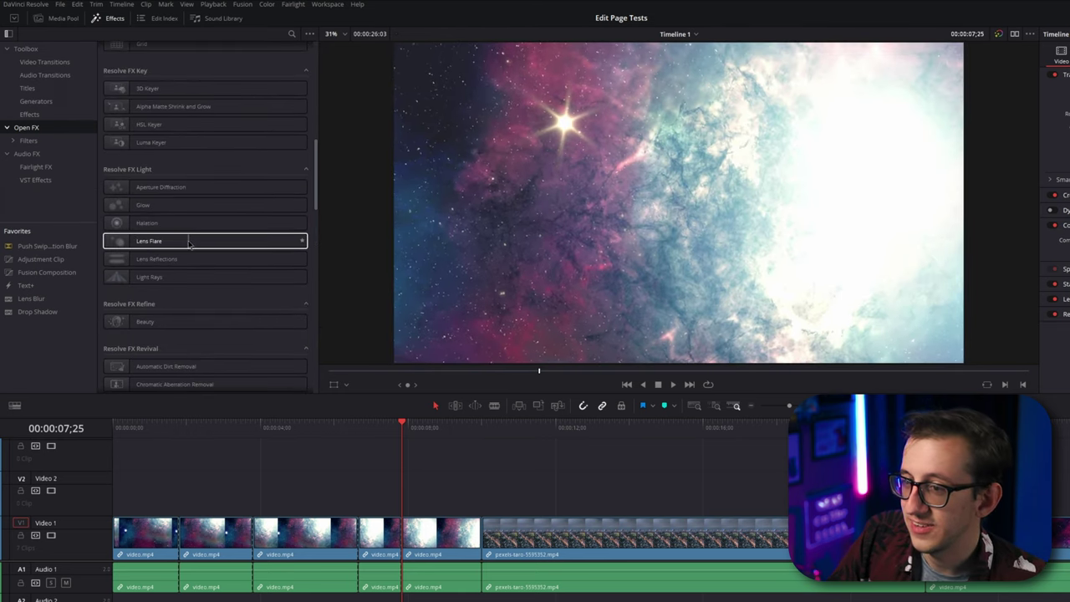
pyautogui.scroll(-5, 185, 280)
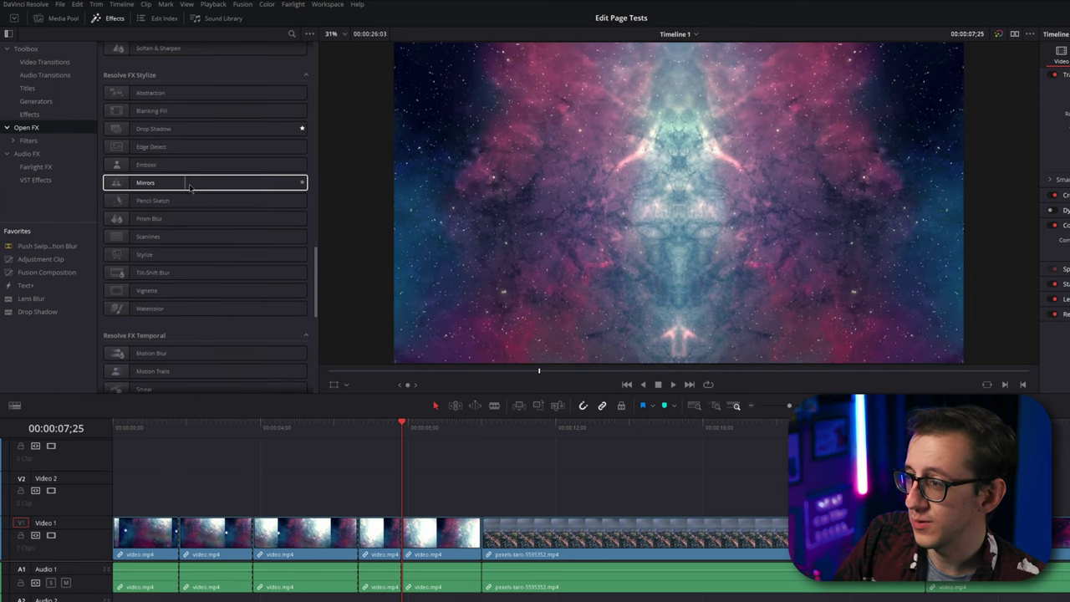
pyautogui.scroll(10, 233, 201)
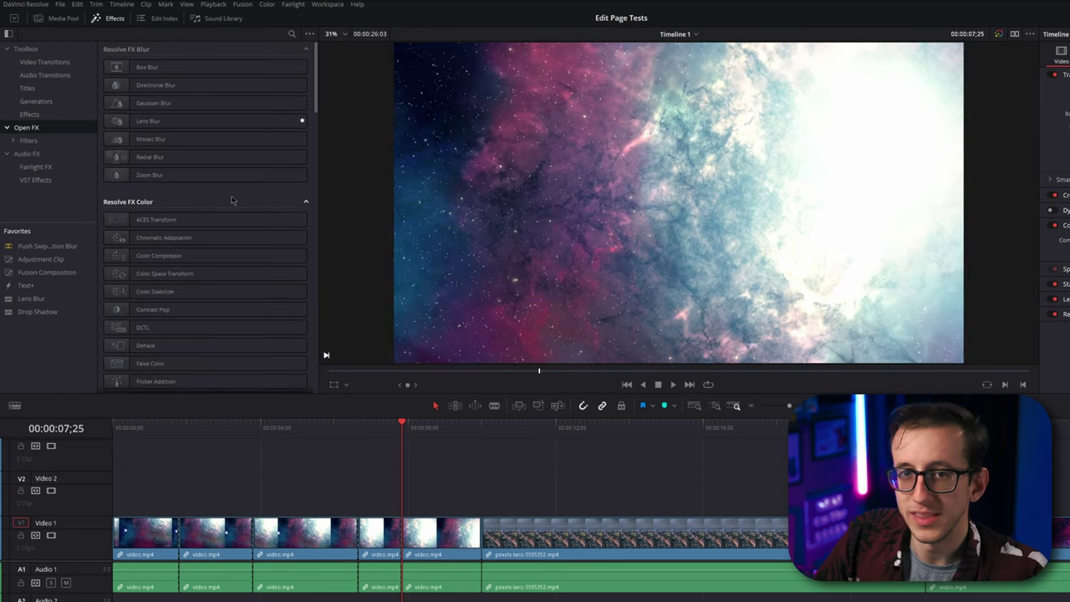
pyautogui.press('Down')
pyautogui.moveTo(209, 158); pyautogui.dragTo(548, 544)
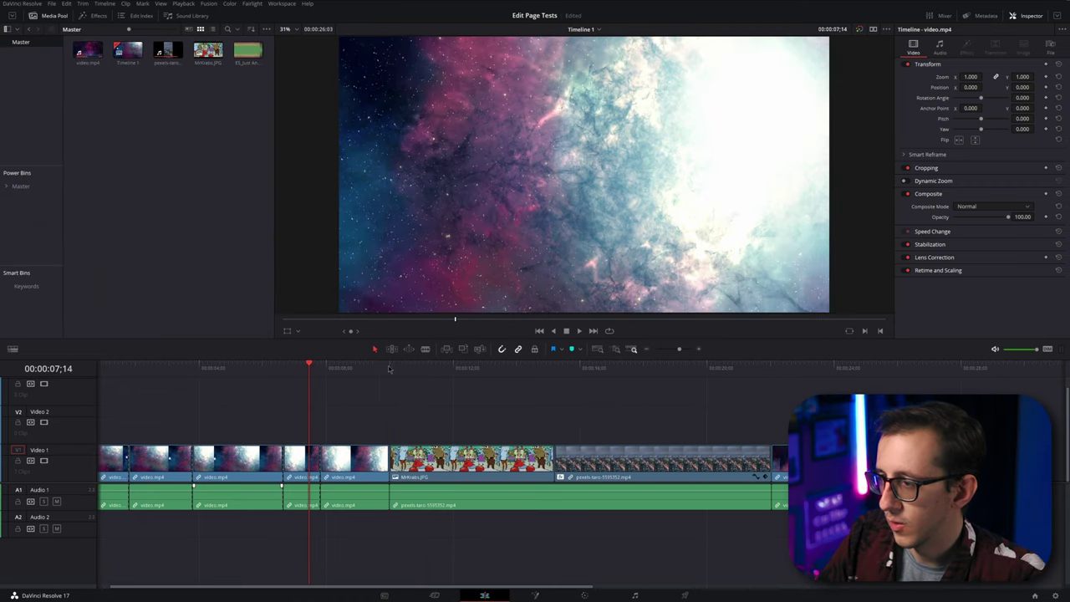
# Step: Apply Radial Blur to the MrKrabs.JPG image clip at 00:00:10;00
pyautogui.click(389, 368)
pyautogui.click(94, 15)
pyautogui.moveTo(177, 134); pyautogui.dragTo(456, 468)
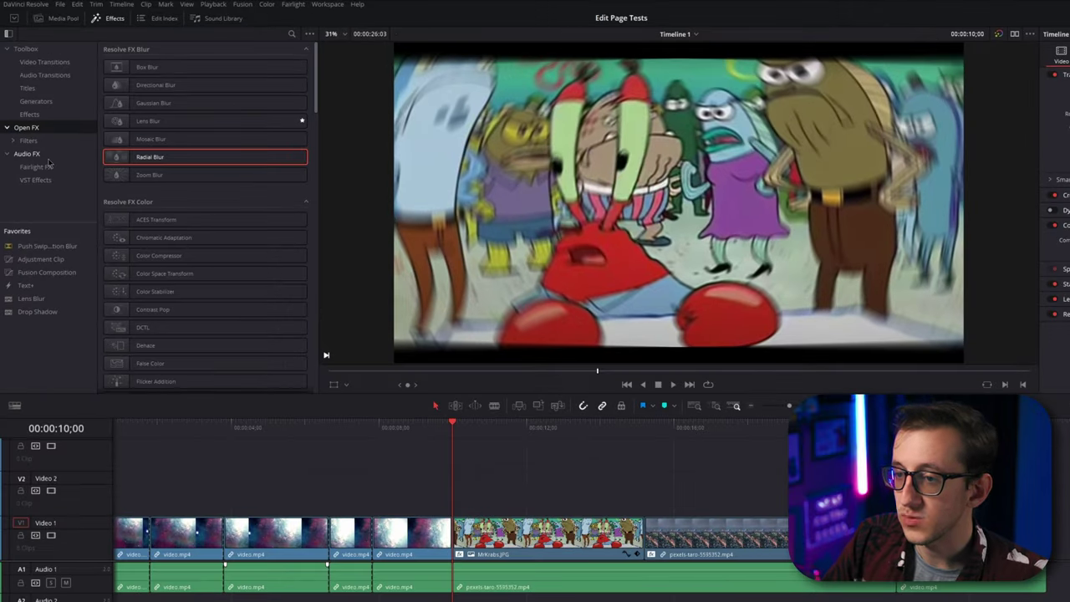
# Step: Browse the Fairlight FX audio effects, then view MrKrabs.JPG's clip metadata
pyautogui.click(42, 136)
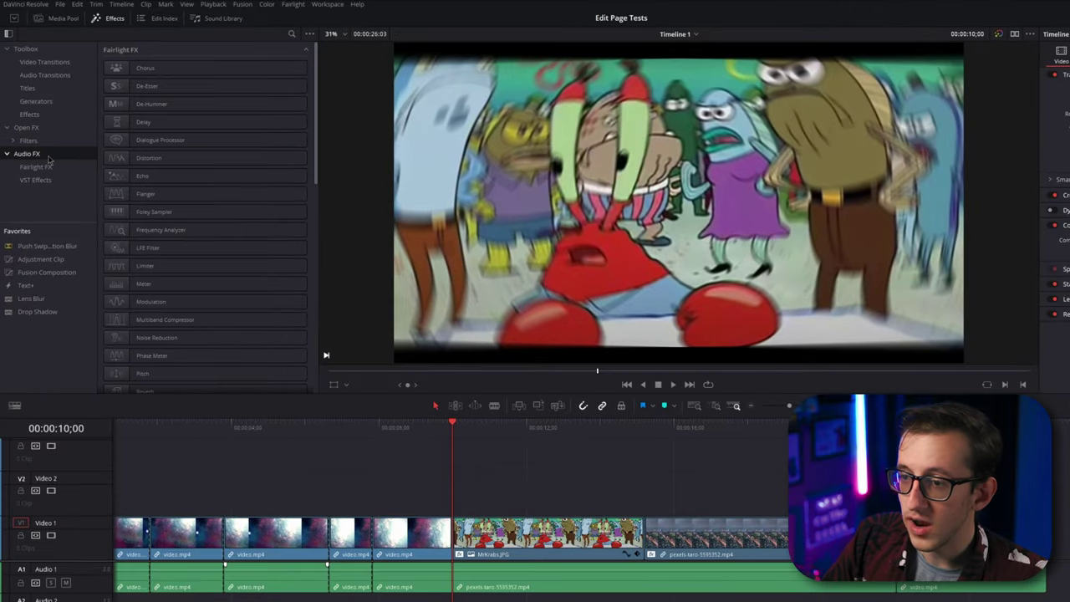
pyautogui.scroll(-5, 131, 187)
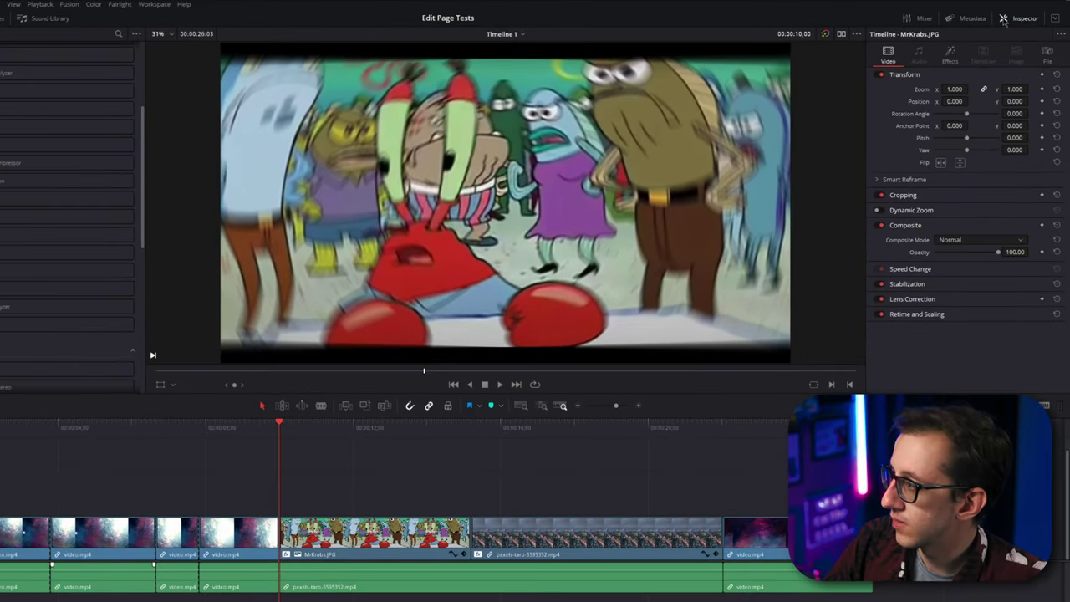
pyautogui.click(964, 17)
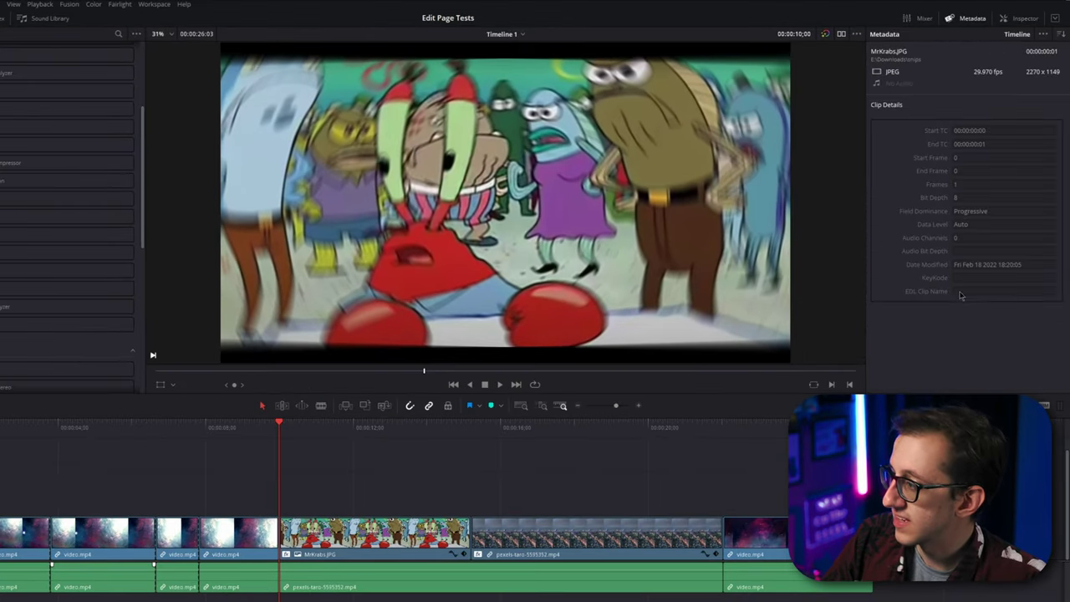
# Step: Zoom the pexels-taro city clip to 0.880 and review its Audio and Radial Blur settings
pyautogui.click(473, 438)
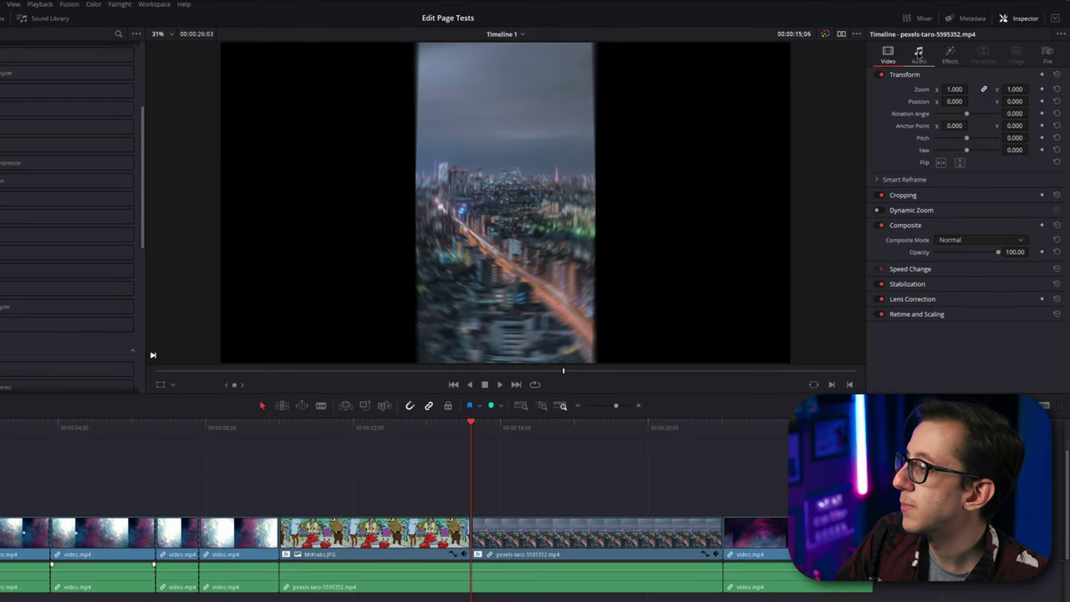
pyautogui.click(919, 53)
pyautogui.click(893, 52)
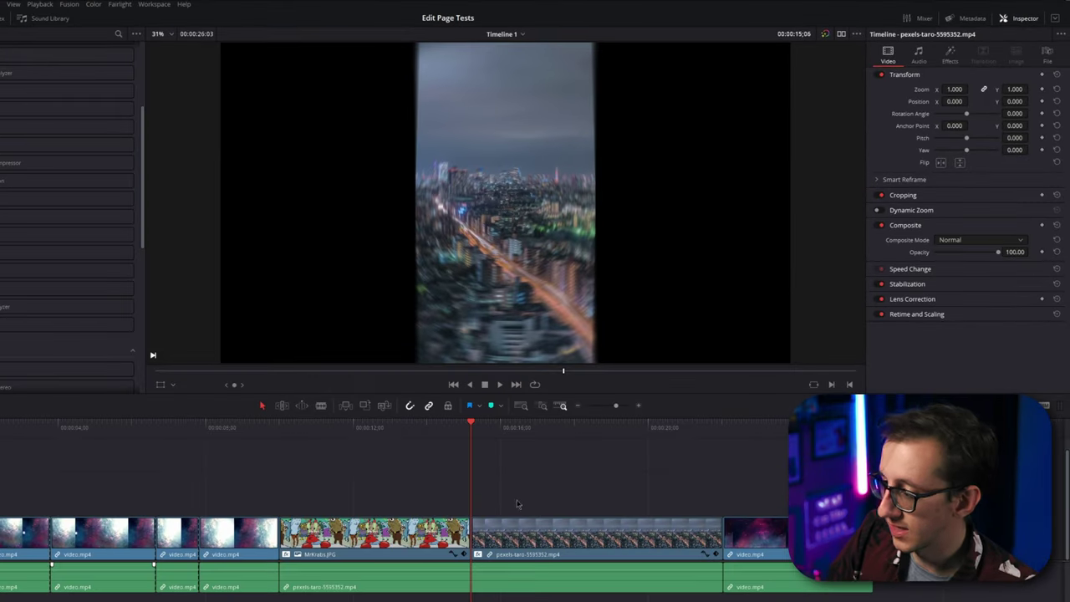
pyautogui.click(545, 529)
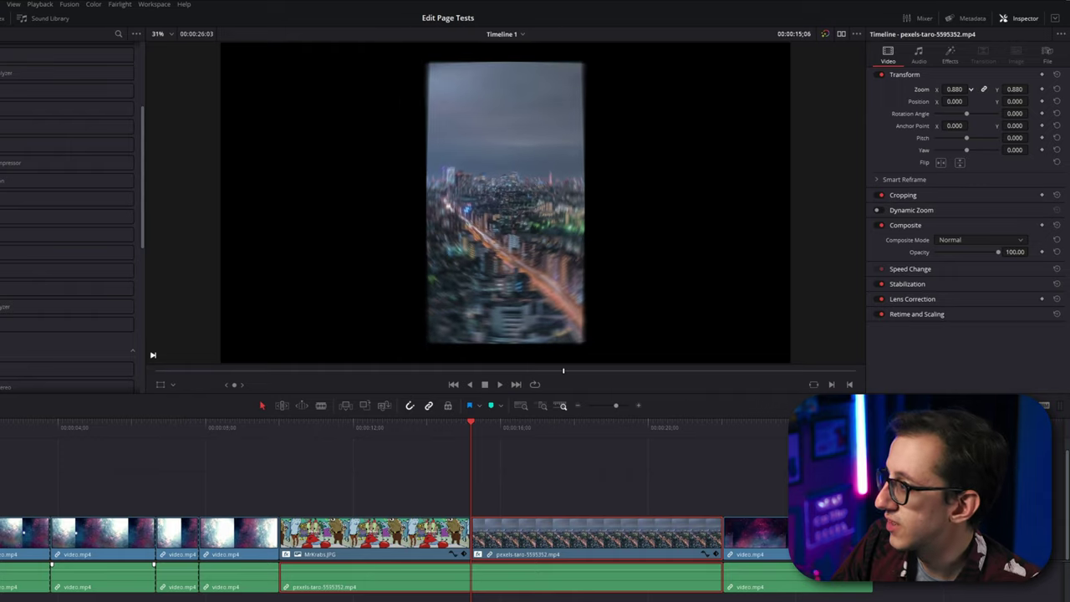
pyautogui.click(919, 53)
pyautogui.click(950, 55)
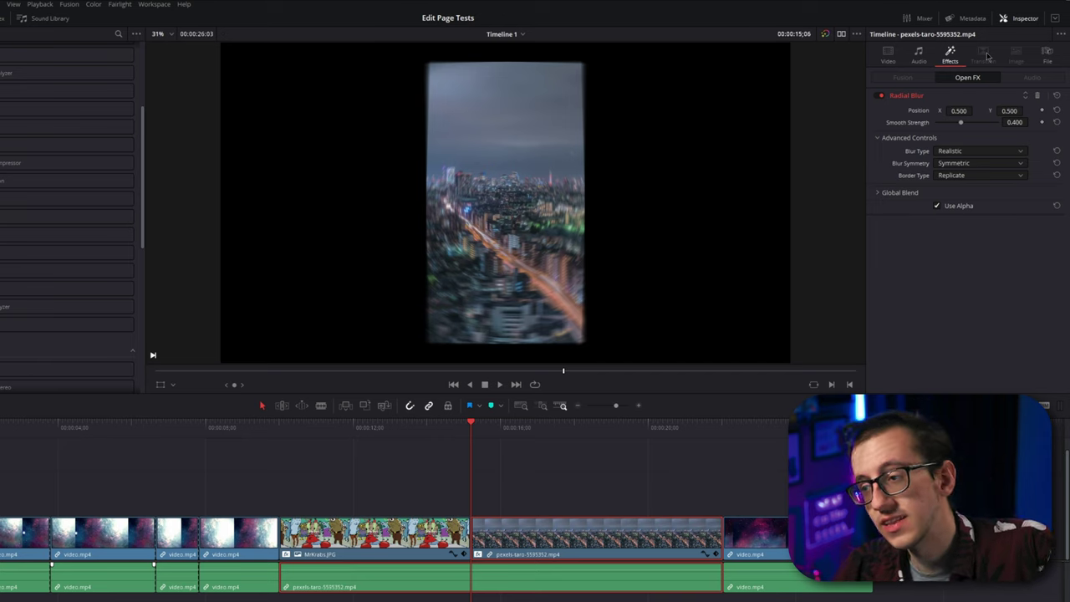
pyautogui.click(889, 55)
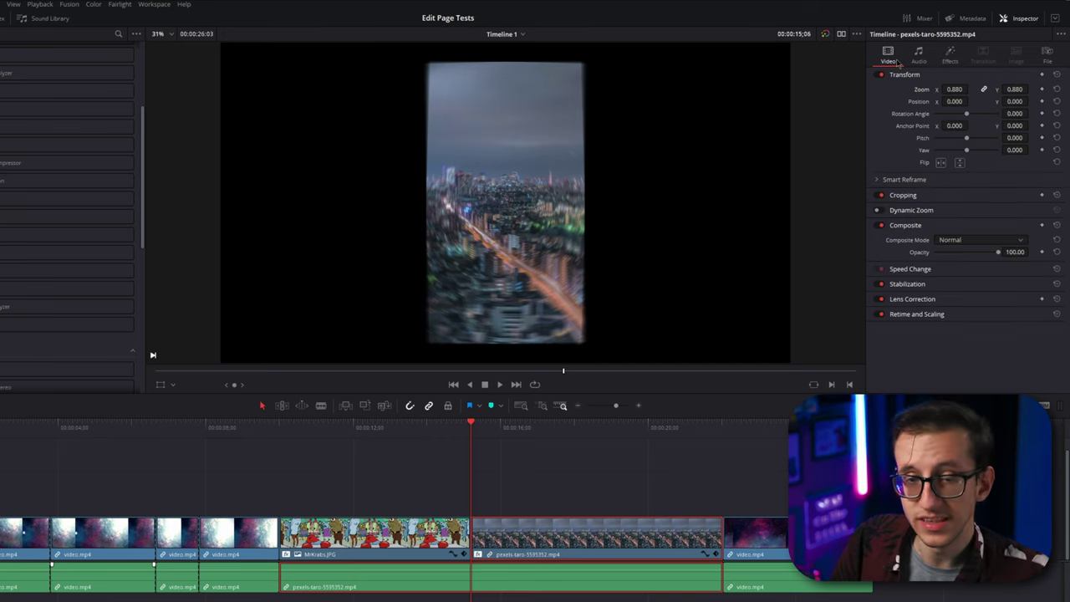